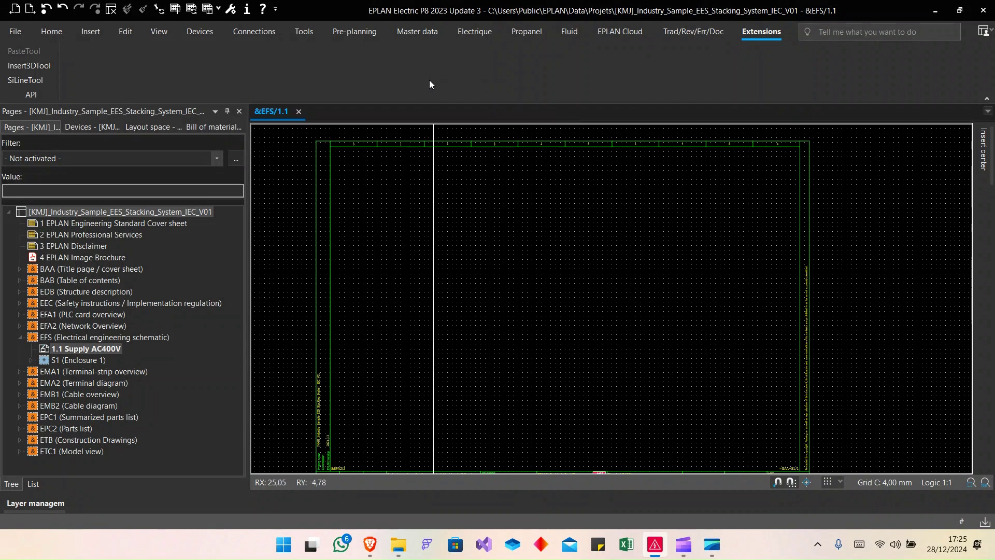
- Check the IEC schematic macro property of contactor assembly 3RT2015-1BB41+1FA22 in parts management and close it
scroll(532, 332, down, 1)
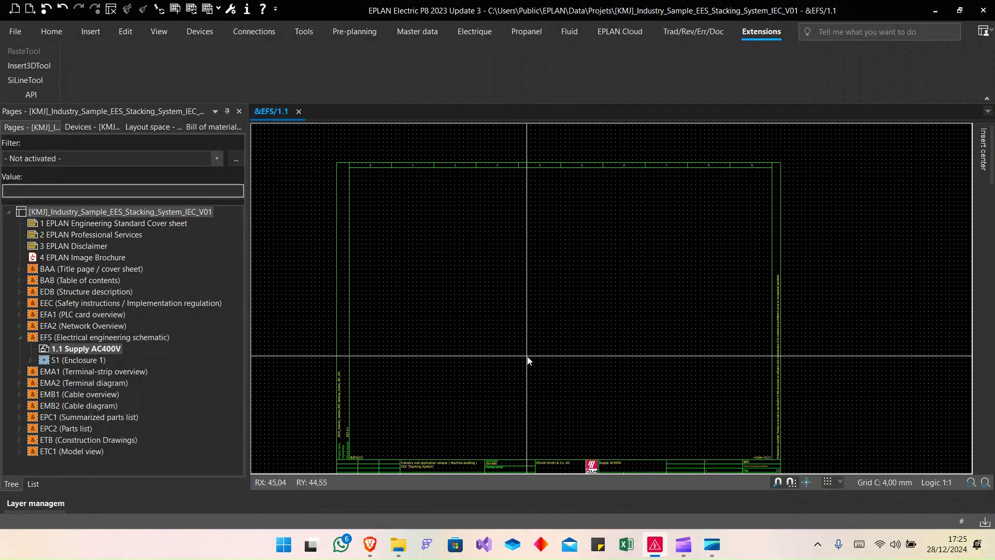
middle_drag(522, 366, 535, 355)
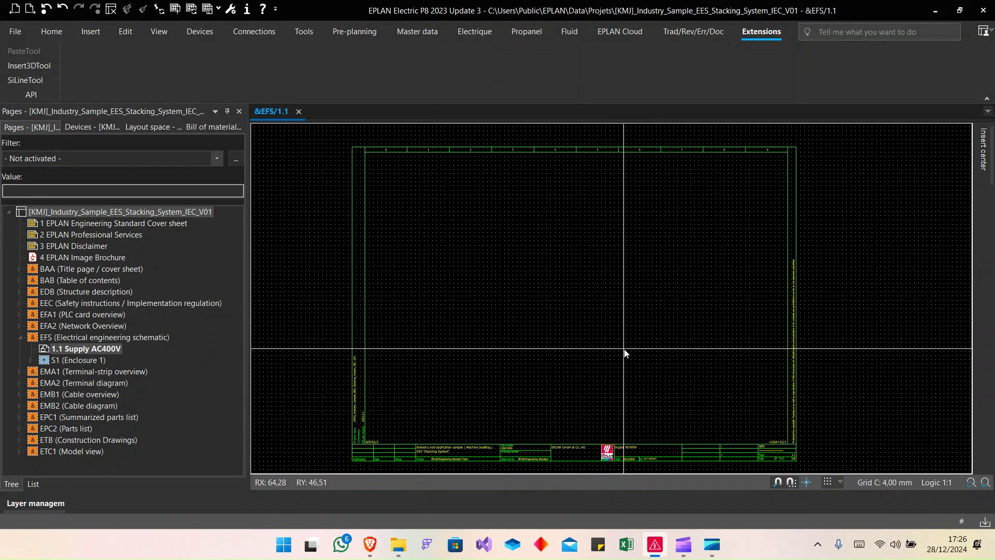
click(418, 32)
click(29, 58)
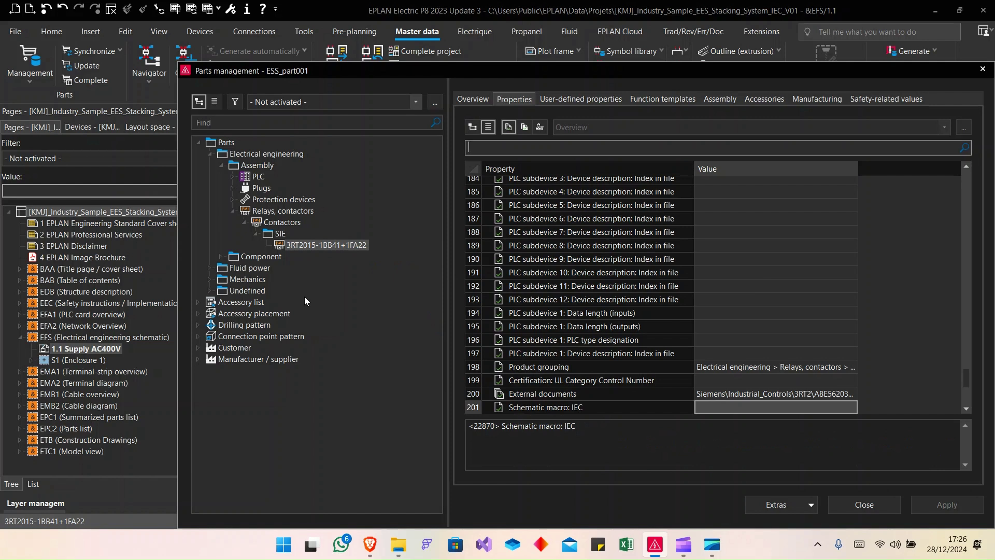
click(335, 246)
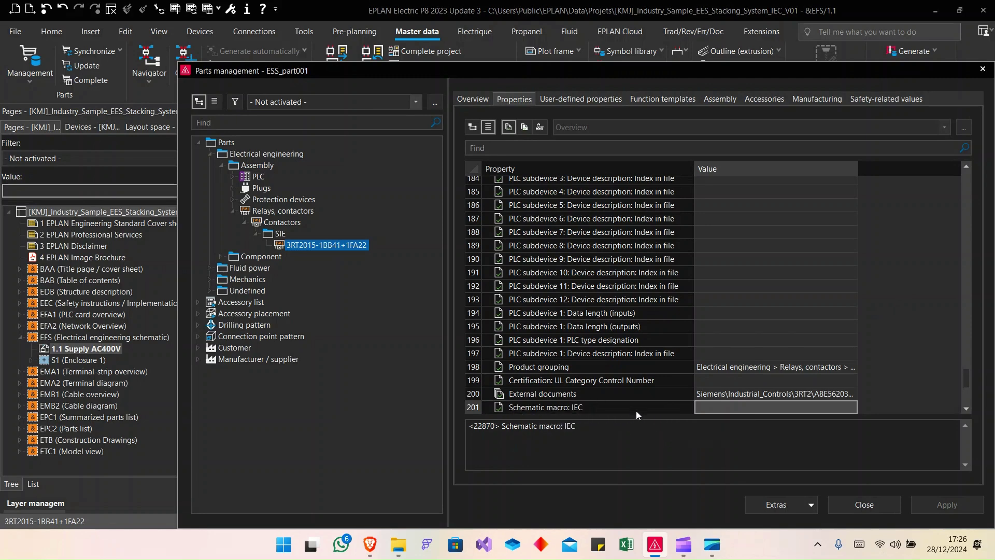
click(744, 408)
scroll(664, 412, down, 1)
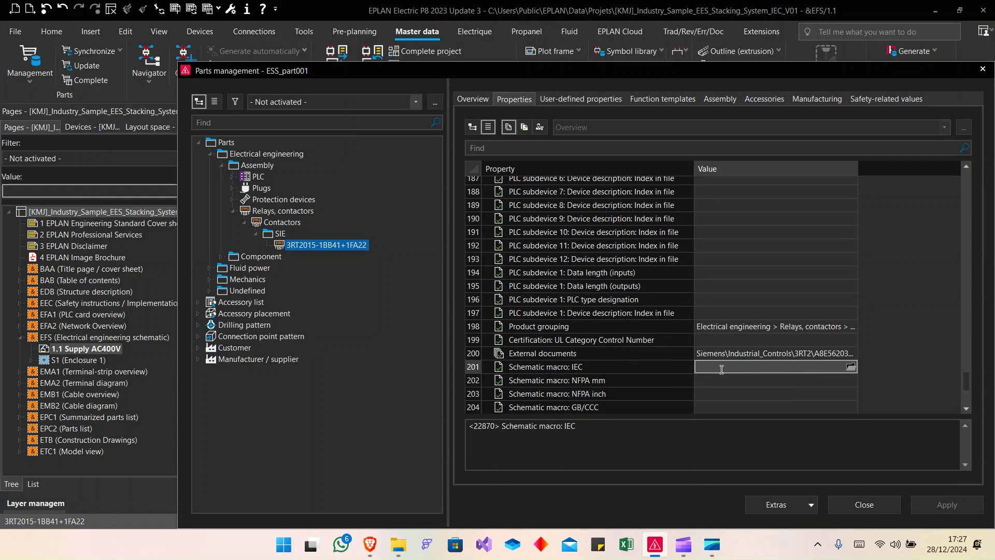
click(771, 367)
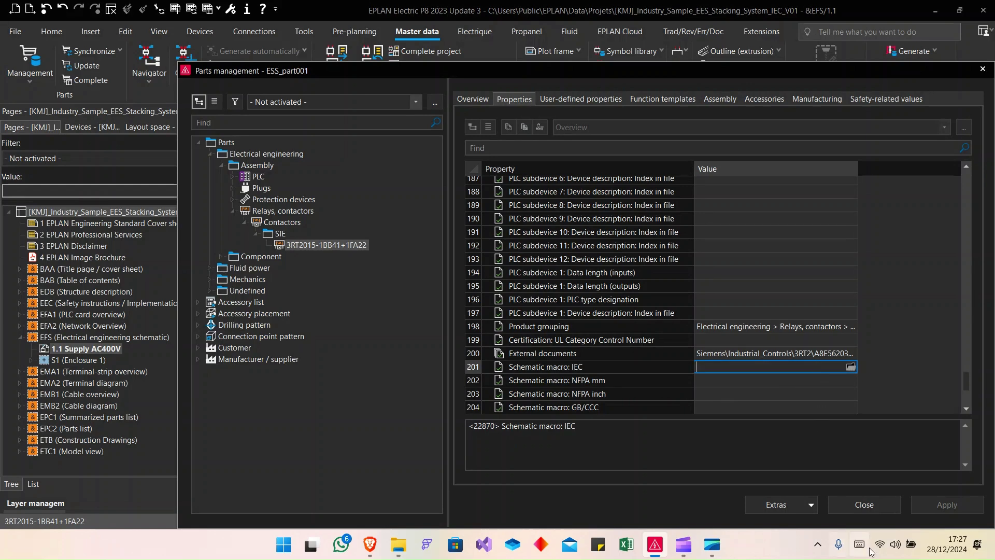
click(892, 505)
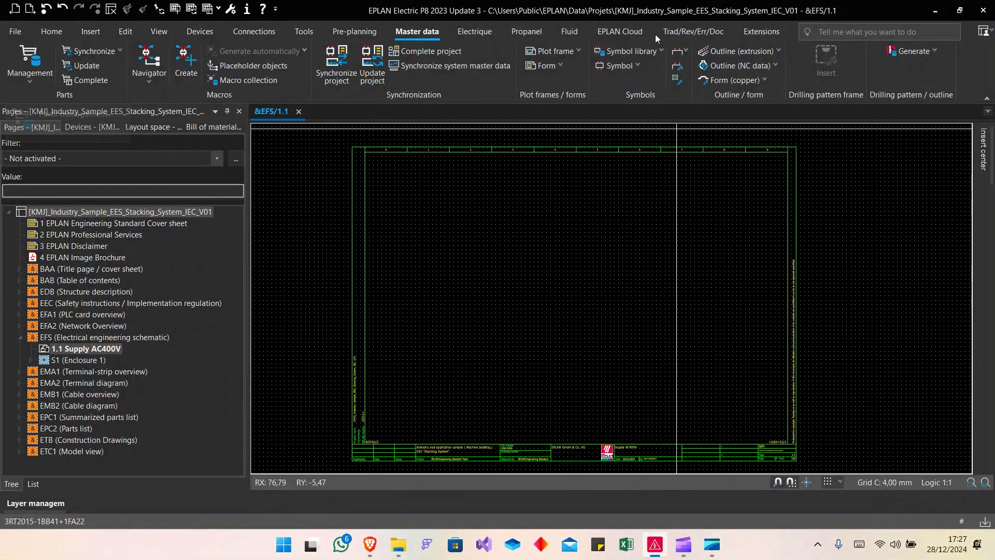
- Open the Supply AC400V page of the 400V Supply (GAA) under Enclosure 1 and look over its schematic
click(762, 31)
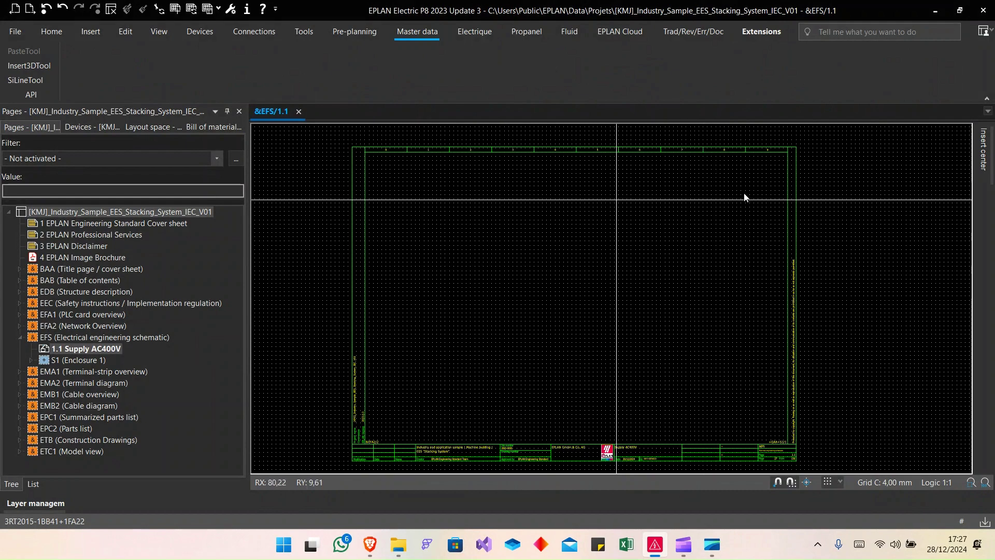
scroll(548, 264, down, 2)
scroll(672, 281, up, 1)
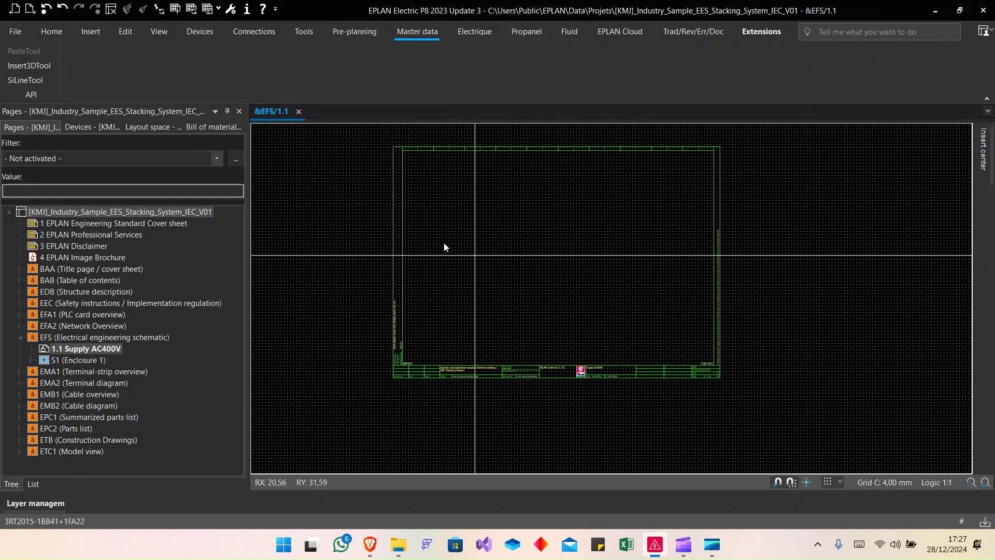
double_click(86, 358)
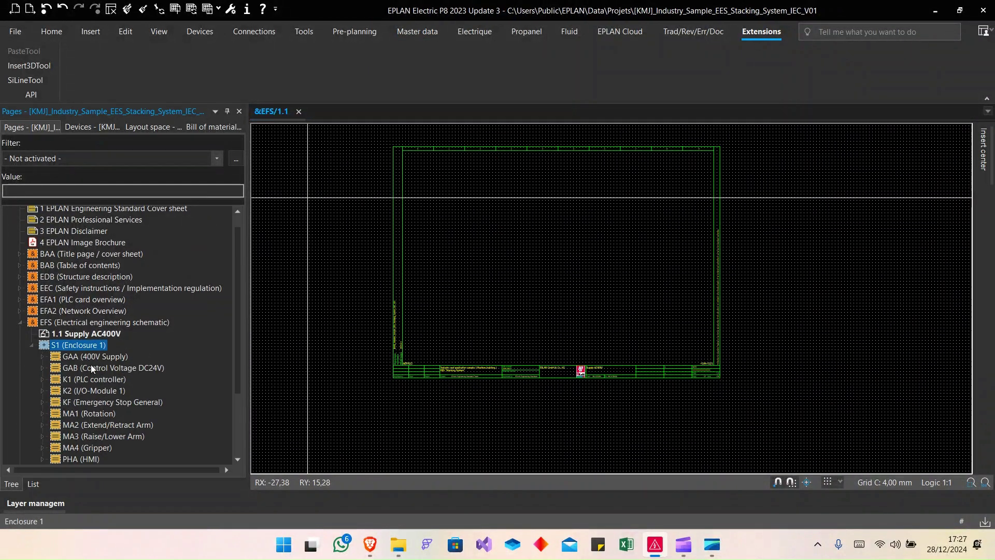
double_click(94, 357)
click(106, 368)
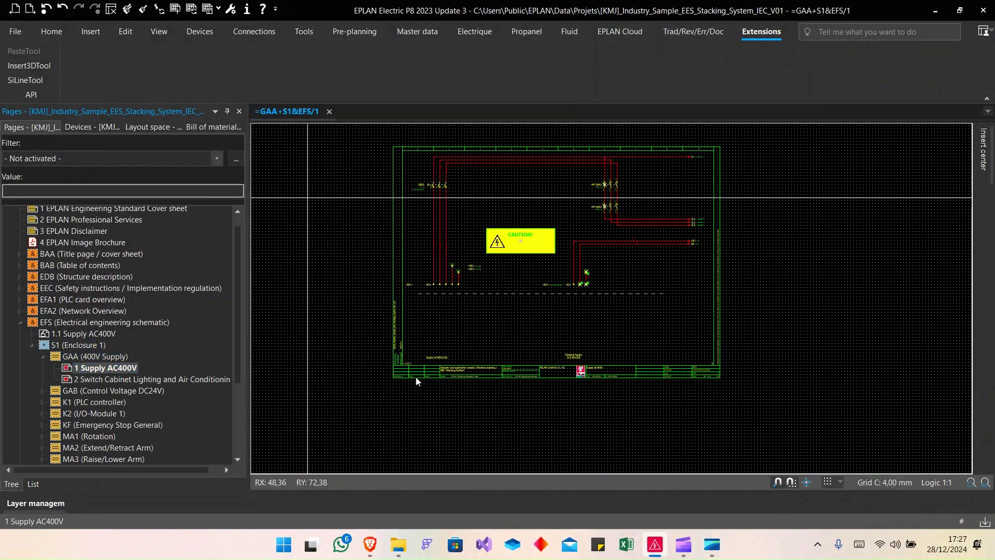
scroll(450, 290, up, 3)
scroll(574, 311, down, 2)
middle_drag(722, 353, 619, 419)
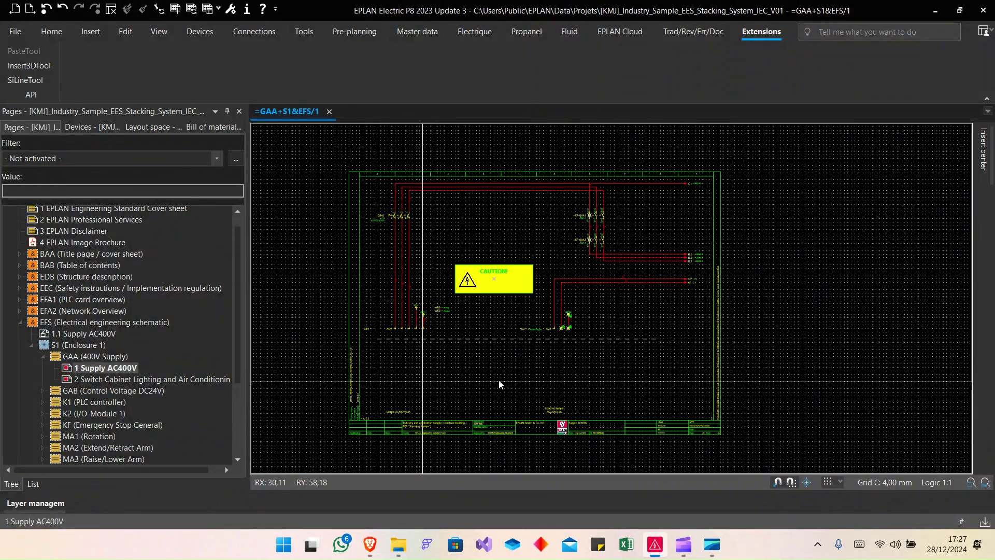
- Go to the Switch Cabinet Lighting and Air Conditioning page and view its schematic
key(Page_Down)
scroll(350, 370, up, 3)
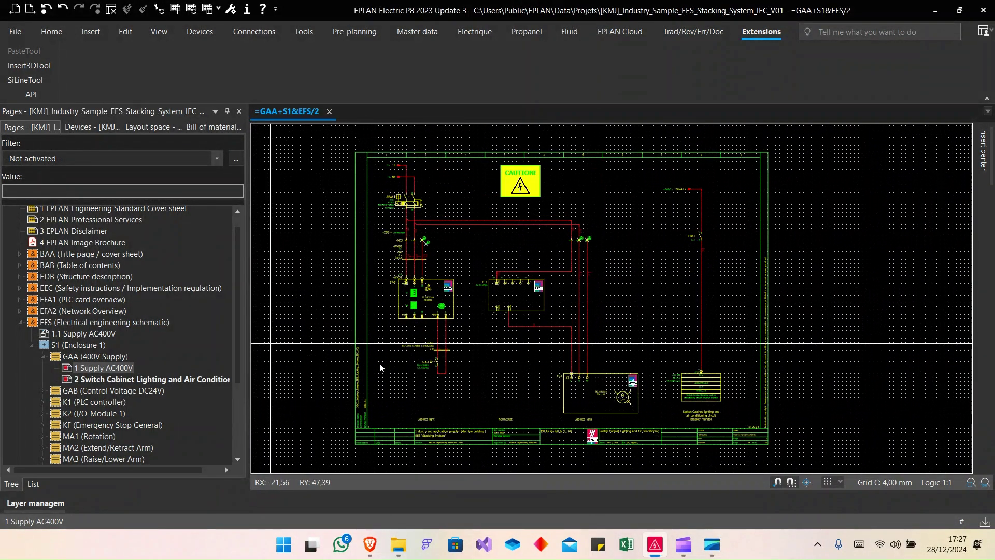
scroll(822, 331, down, 3)
middle_drag(823, 331, 598, 317)
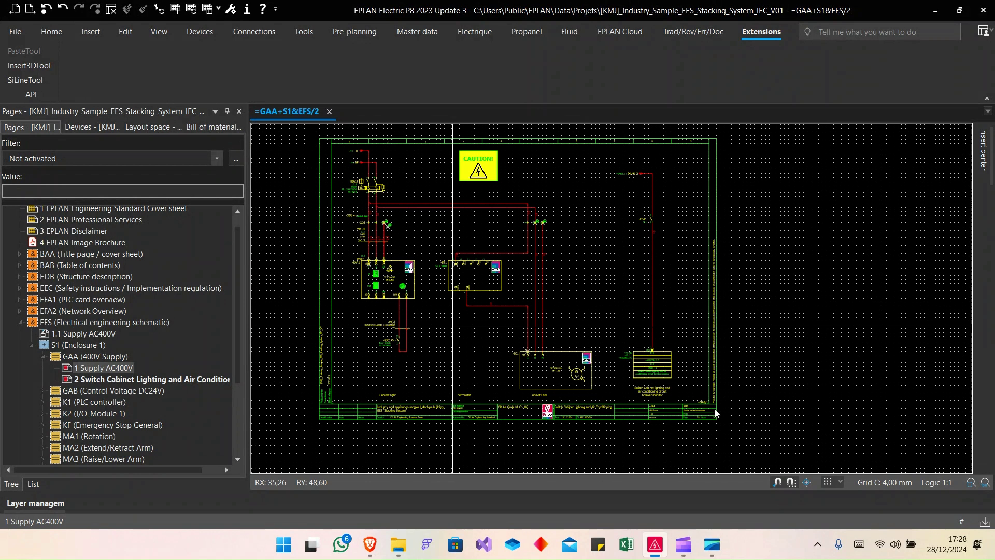
- Page through the Control Voltage DC24V (GAB) schematics up to Potential Distribution DC 24V General and examine that page
key(Page_Down)
key(Page_Down)
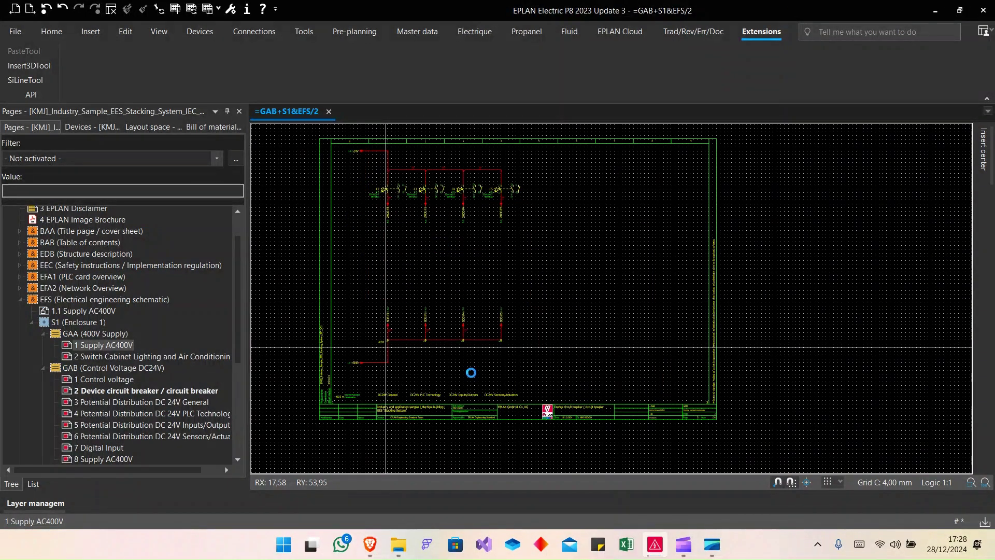
key(Page_Down)
scroll(501, 358, up, 1)
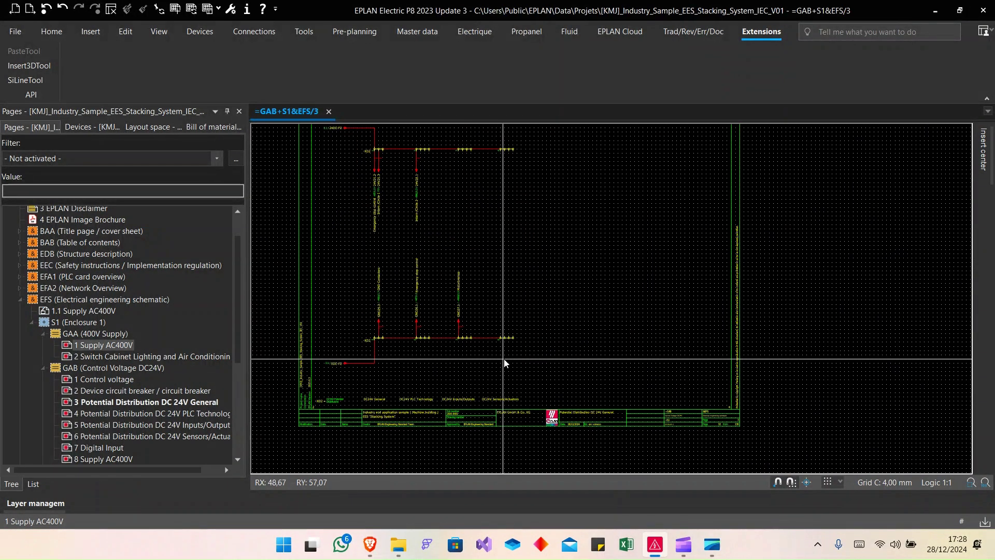
middle_drag(523, 341, 650, 377)
scroll(658, 378, down, 2)
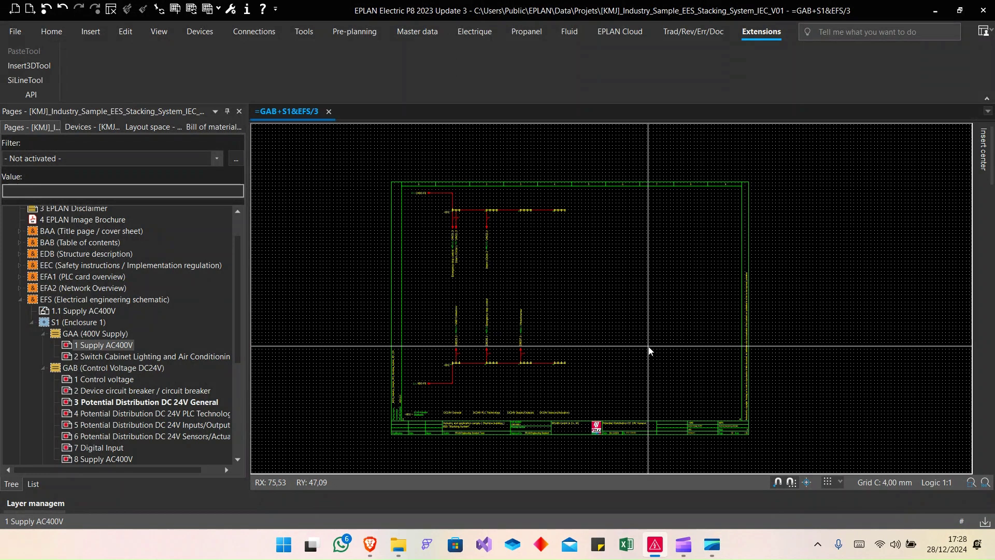
scroll(656, 329, down, 1)
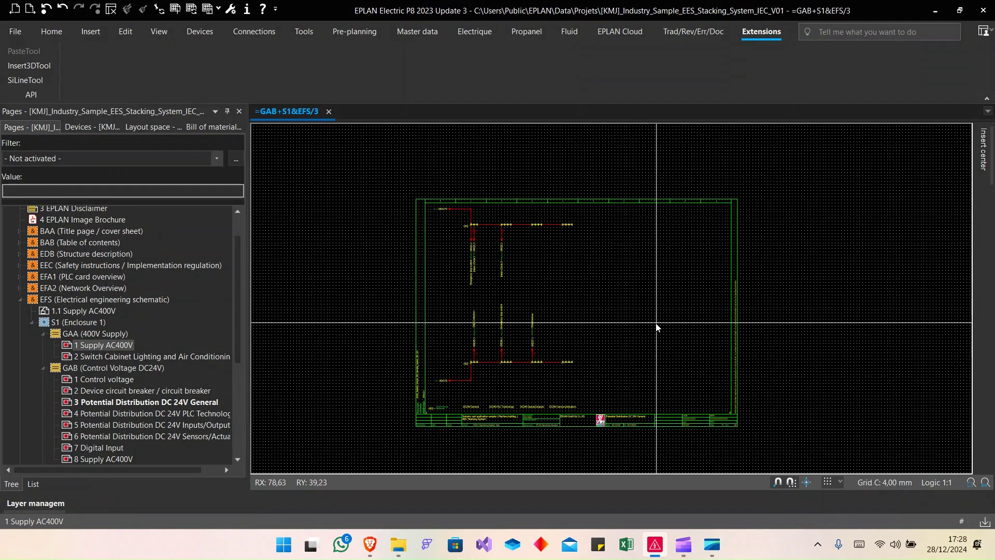
- Examine the DC 24V potential distribution pages for PLC Technology, Inputs/Outputs and Sensors/Actuators
key(Page_Down)
scroll(653, 389, up, 3)
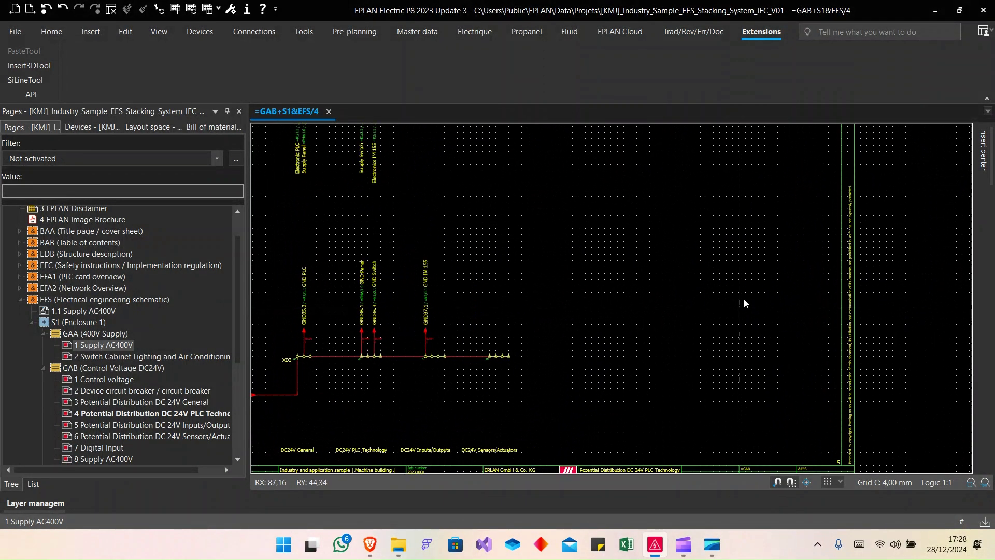
scroll(745, 304, down, 3)
key(Page_Down)
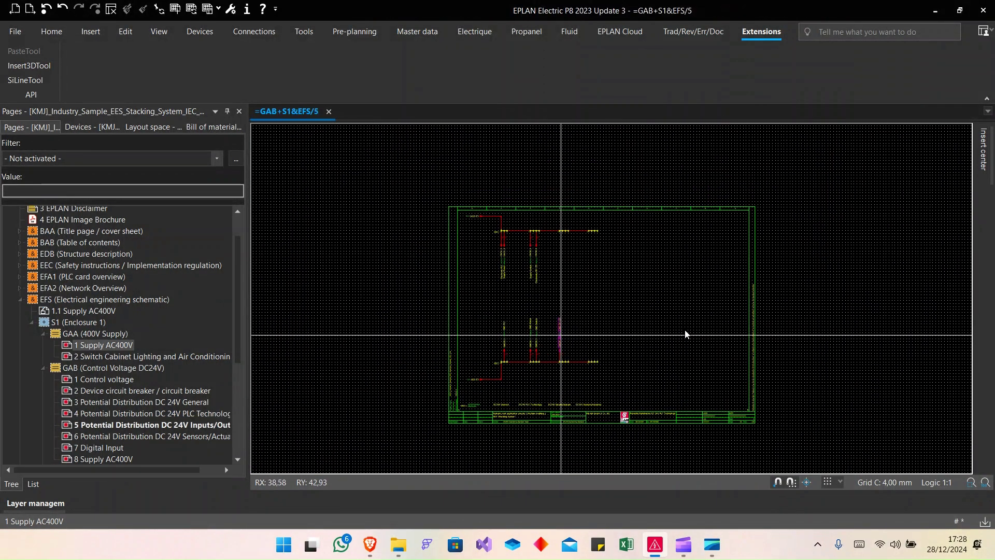
scroll(130, 358, up, 2)
scroll(130, 358, down, 7)
click(117, 265)
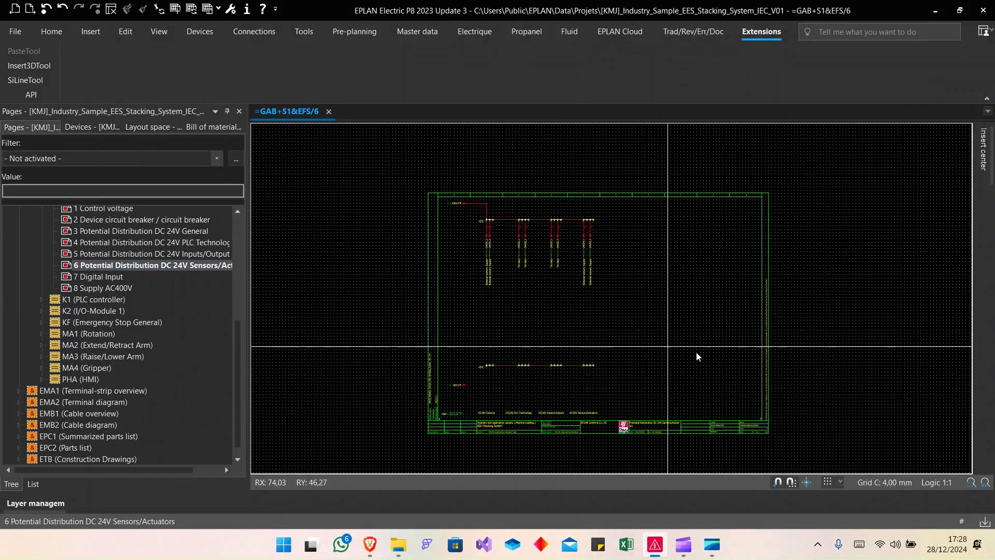
scroll(667, 300, up, 2)
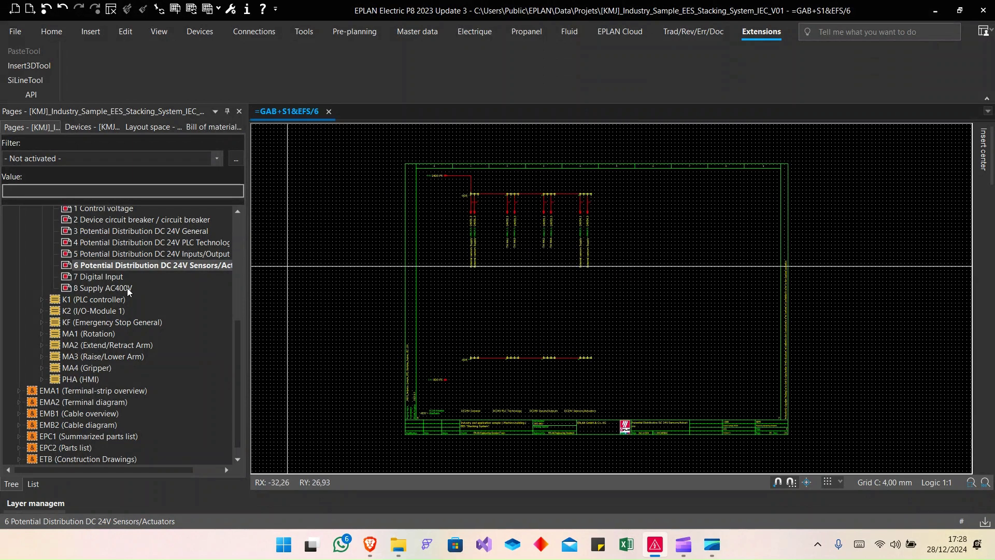
- View the ET200SP Rack Structure - Supply DC 24V page of I/O-Module 1 (K2)
click(100, 277)
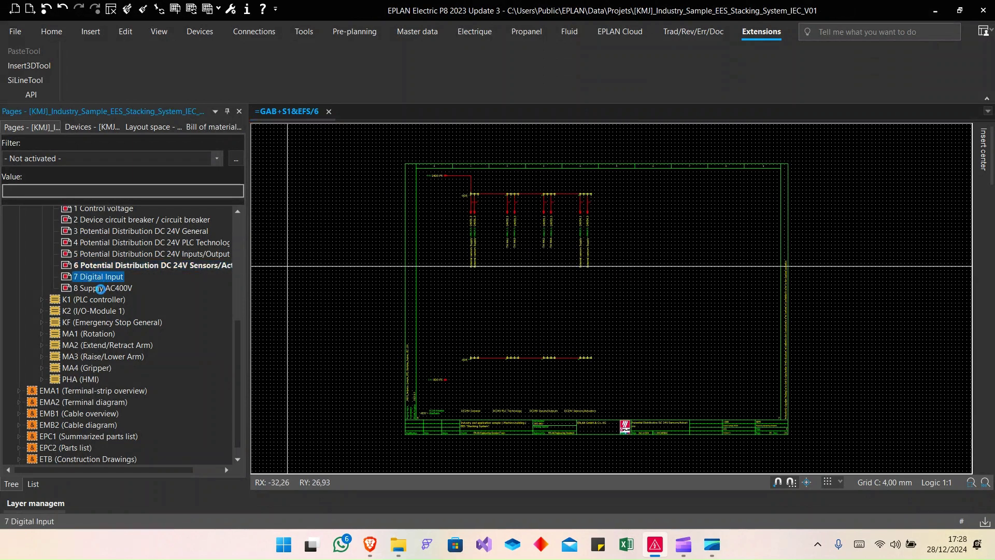
double_click(100, 311)
click(105, 322)
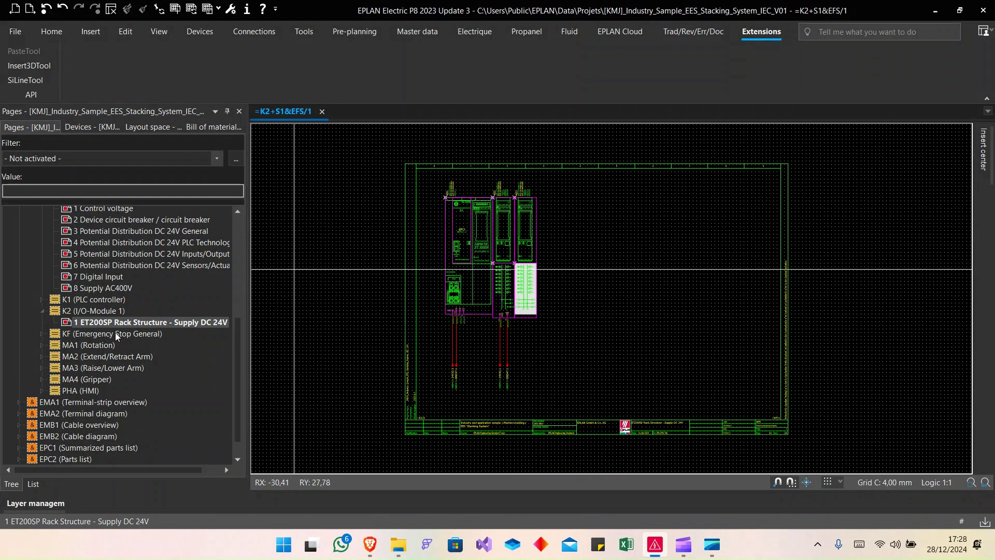
- View the Emergency Stop Total and Emergency Stop Button pages of KF, and expand the MA1 (Rotation) pages
double_click(117, 334)
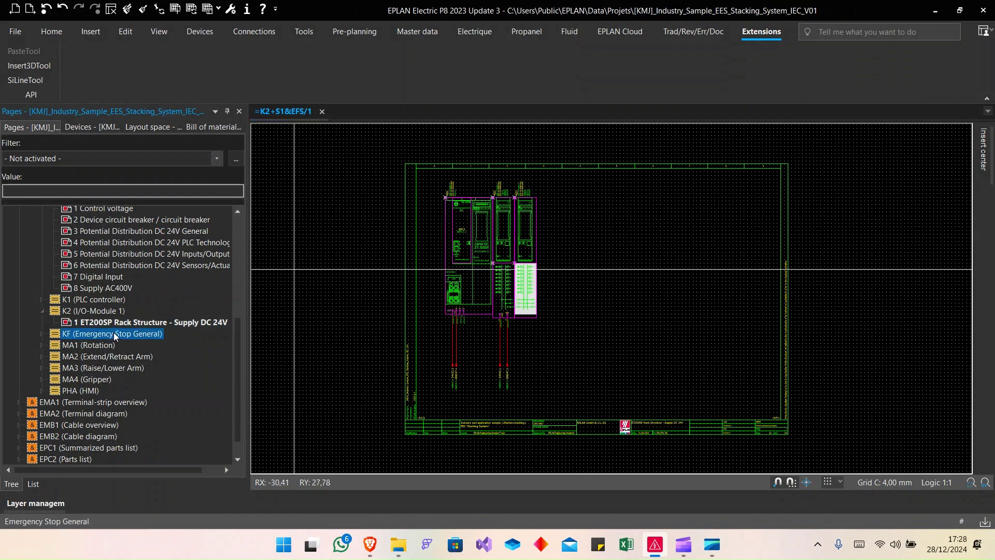
click(117, 345)
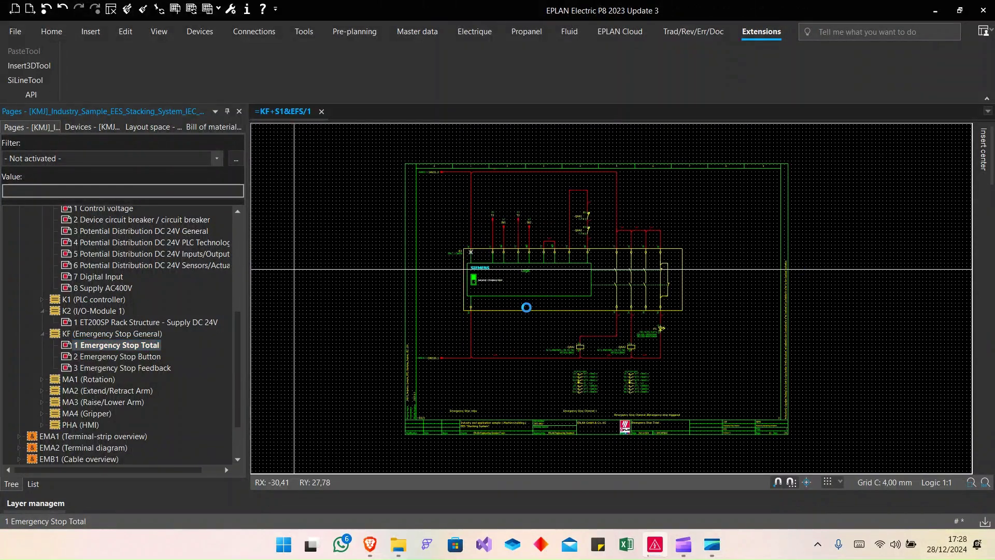
key(Page_Down)
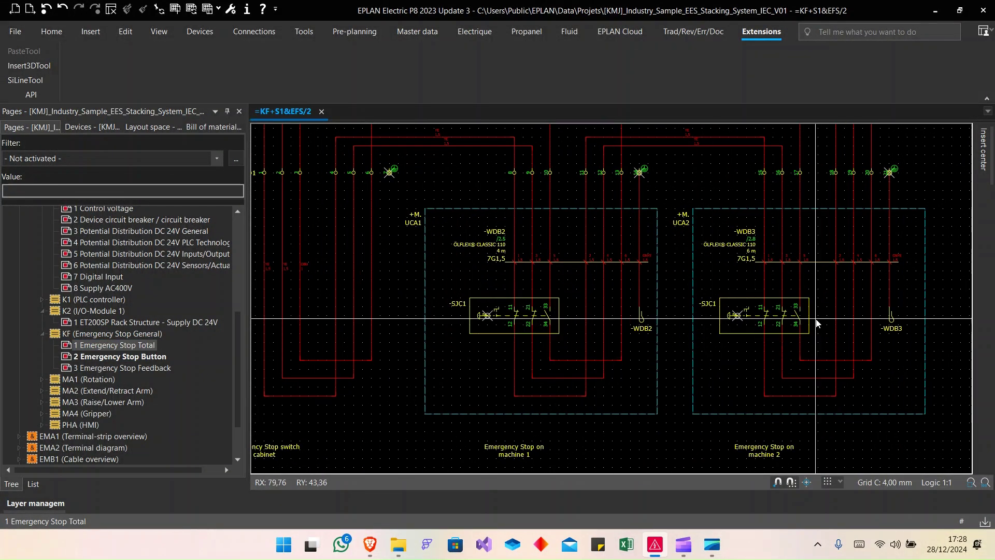
click(77, 380)
double_click(77, 380)
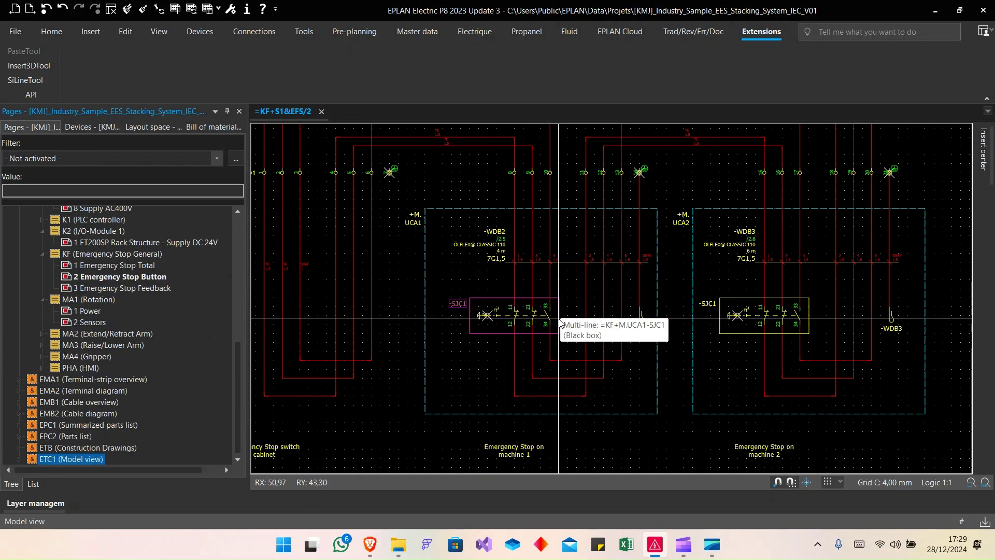
- Check the IEC schematic macro of the first part assigned to the machine 1 emergency stop black box -SJC1, without making changes
click(460, 302)
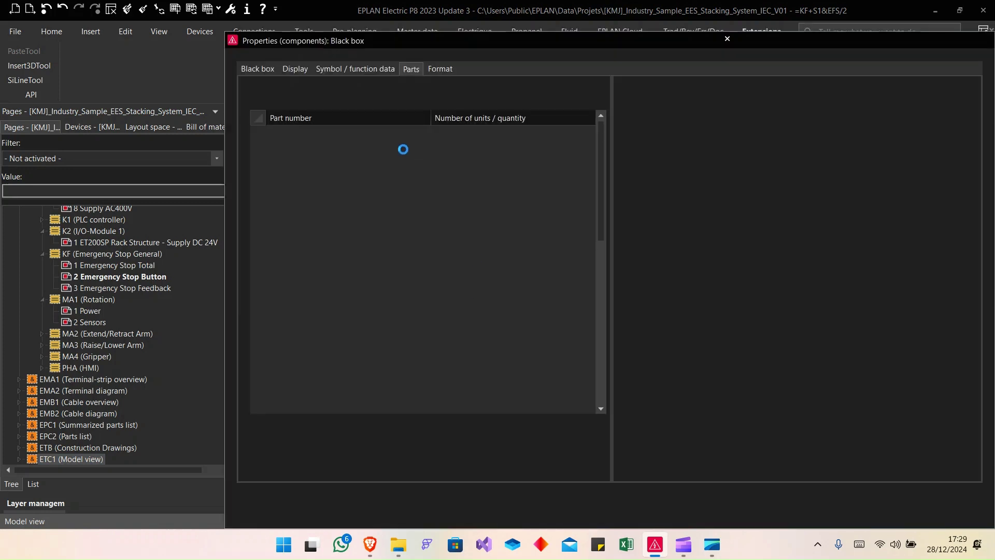
click(425, 132)
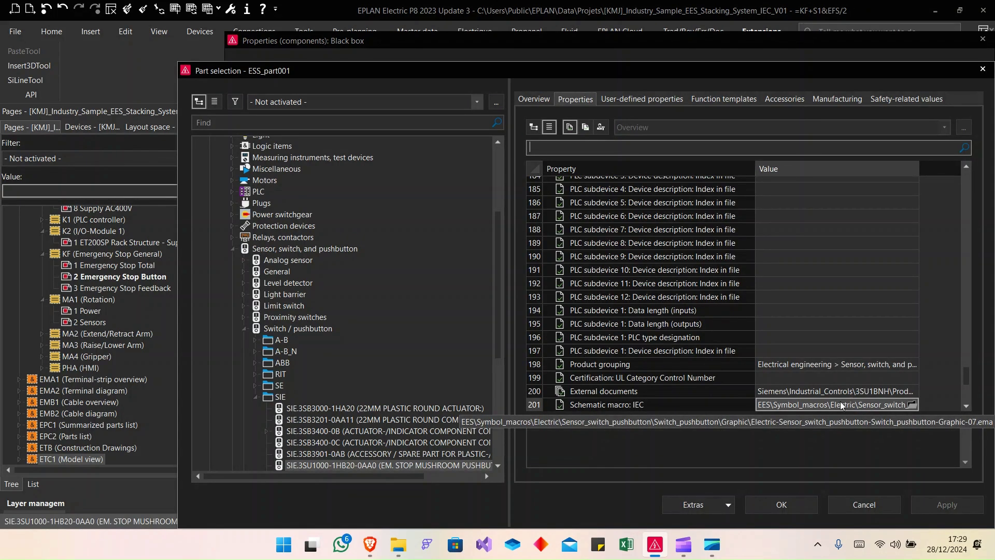
click(875, 505)
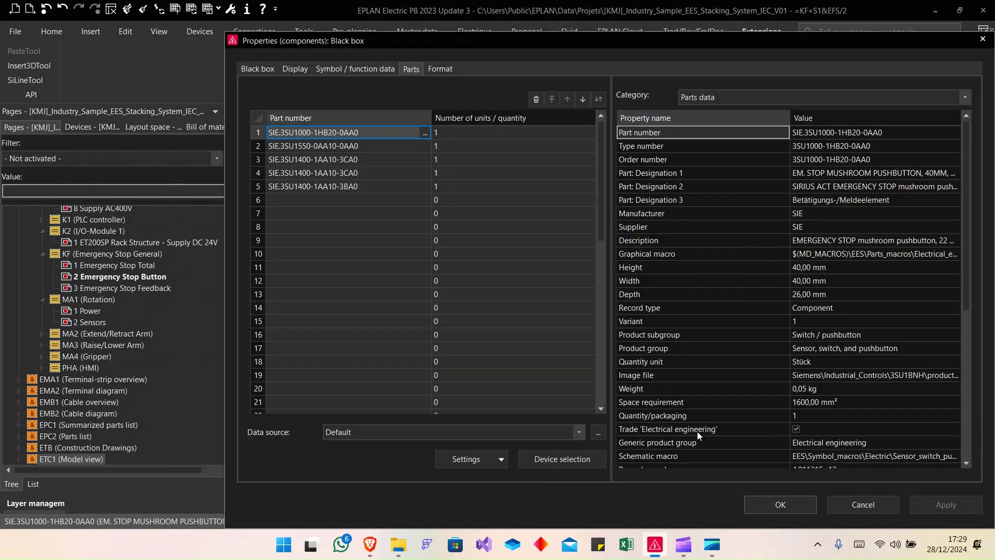
click(848, 506)
- Open the single-line page 1.1 Supply AC400V of the electrical engineering schematic (EFS) and bring the whole sheet into view
scroll(151, 270, up, 8)
scroll(257, 186, up, 4)
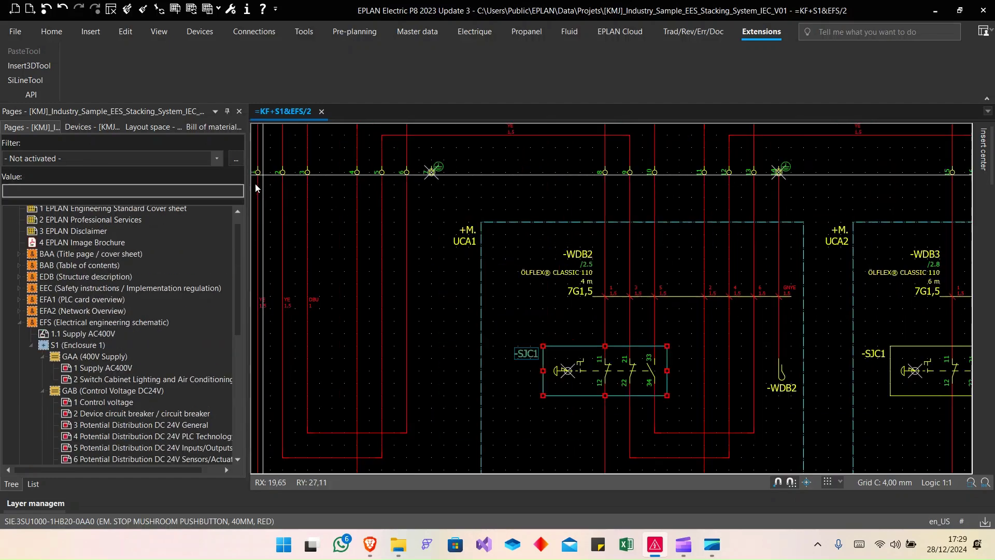
double_click(66, 334)
scroll(614, 277, down, 6)
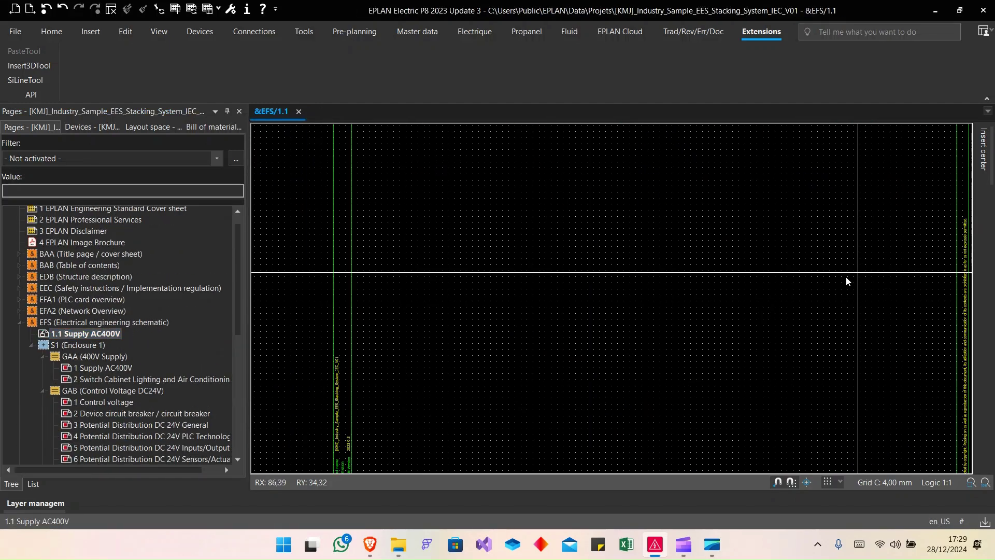
middle_drag(603, 287, 597, 286)
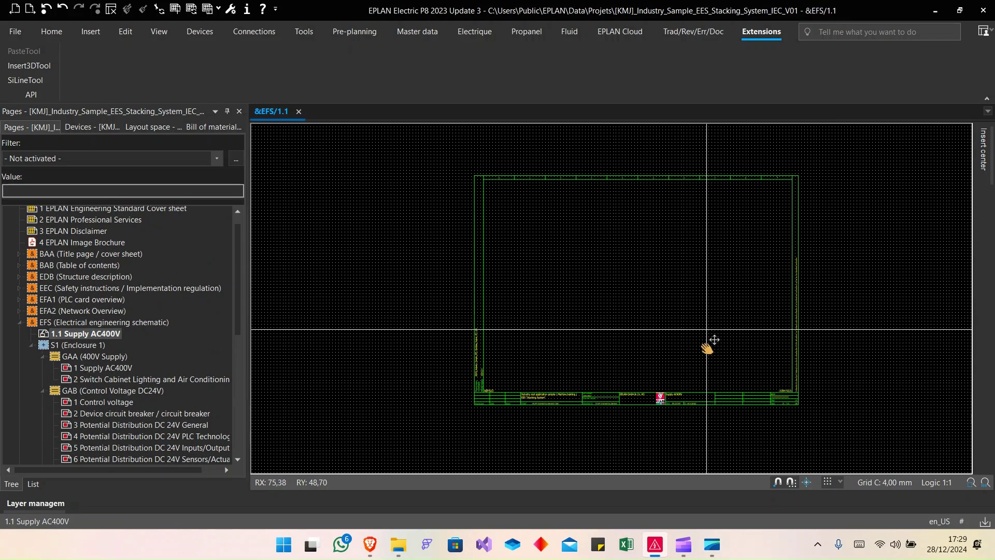
- Execute SiLineTool in the [KMJ]_Industry_Sample_EES_Stacking_System_IEC_V01 project with page &EFS/1.1 as the target
click(24, 81)
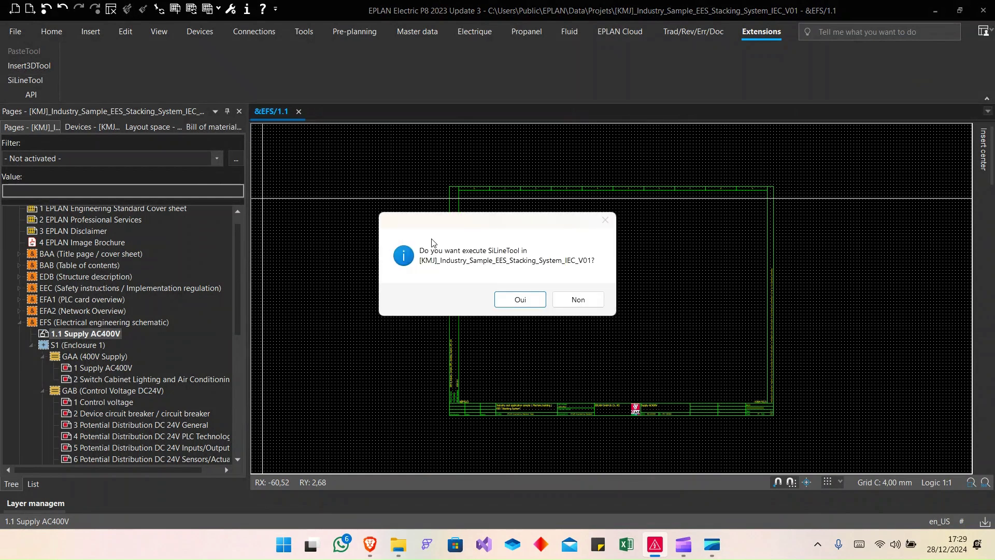
click(522, 302)
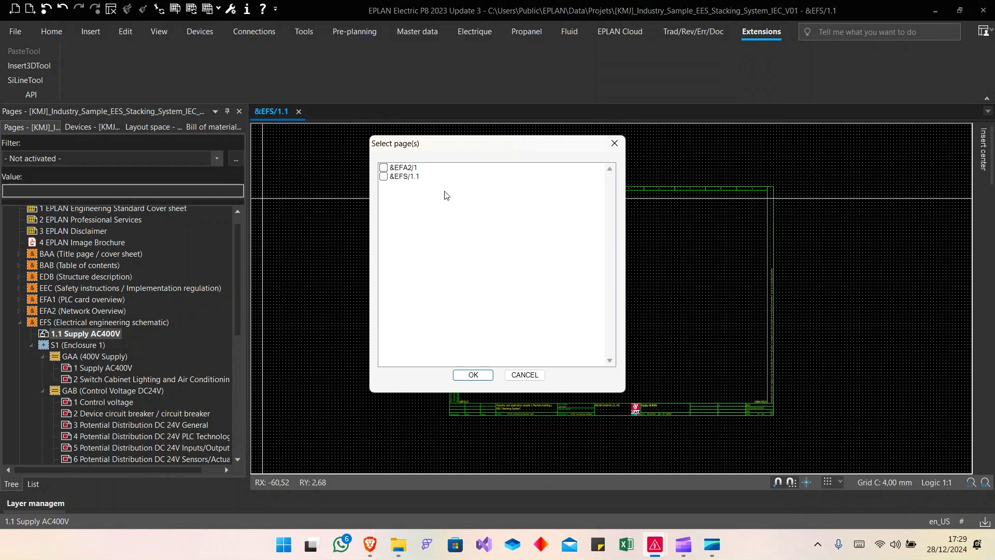
click(405, 181)
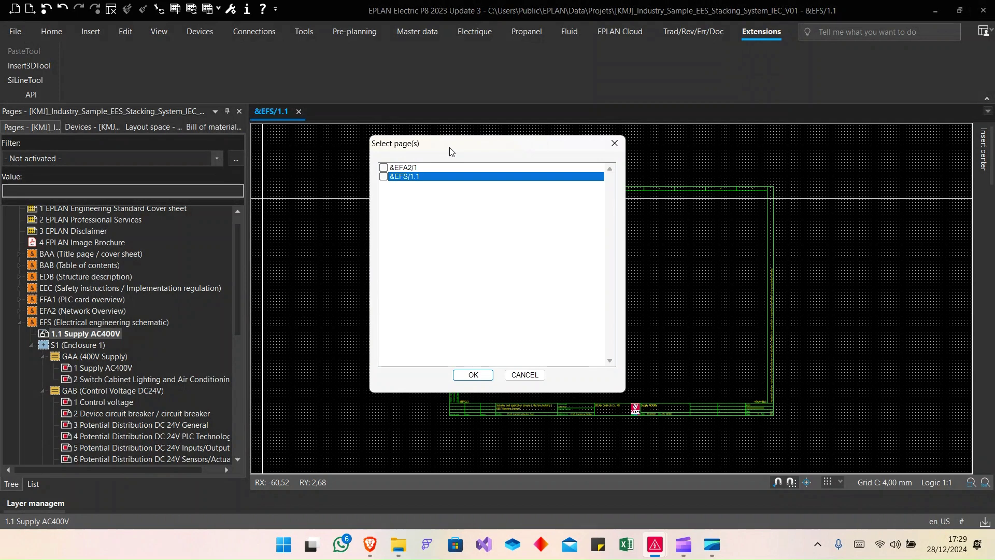
drag(452, 151, 326, 159)
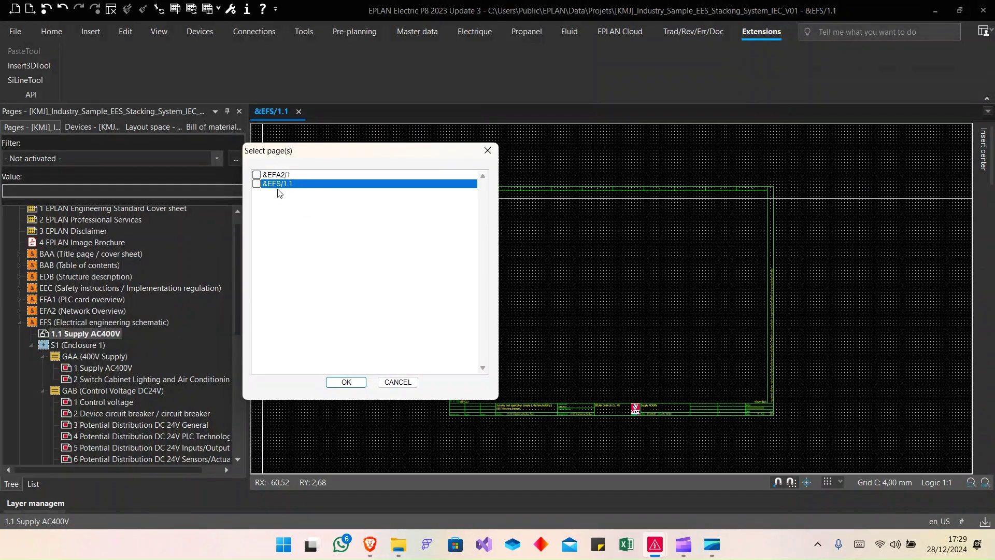
click(346, 382)
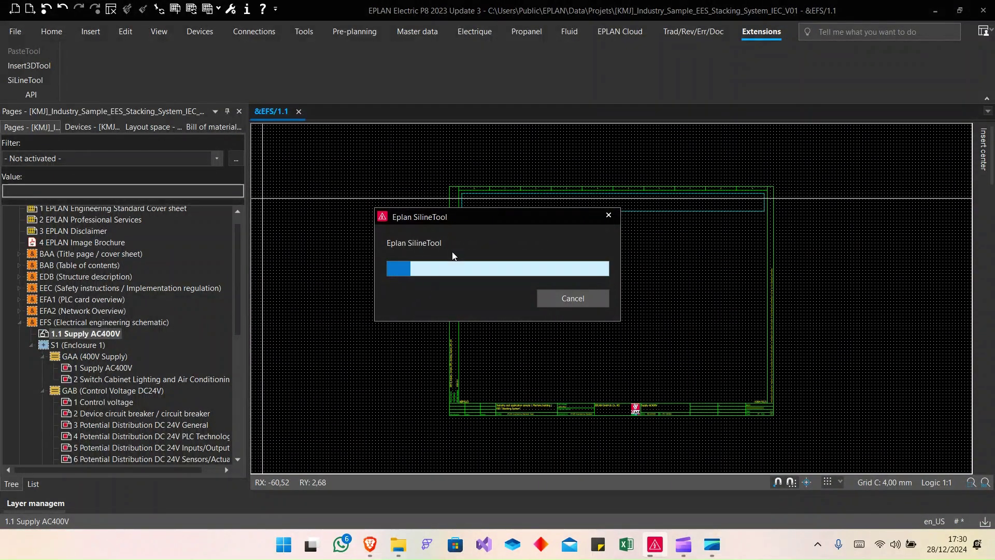
drag(469, 214, 683, 322)
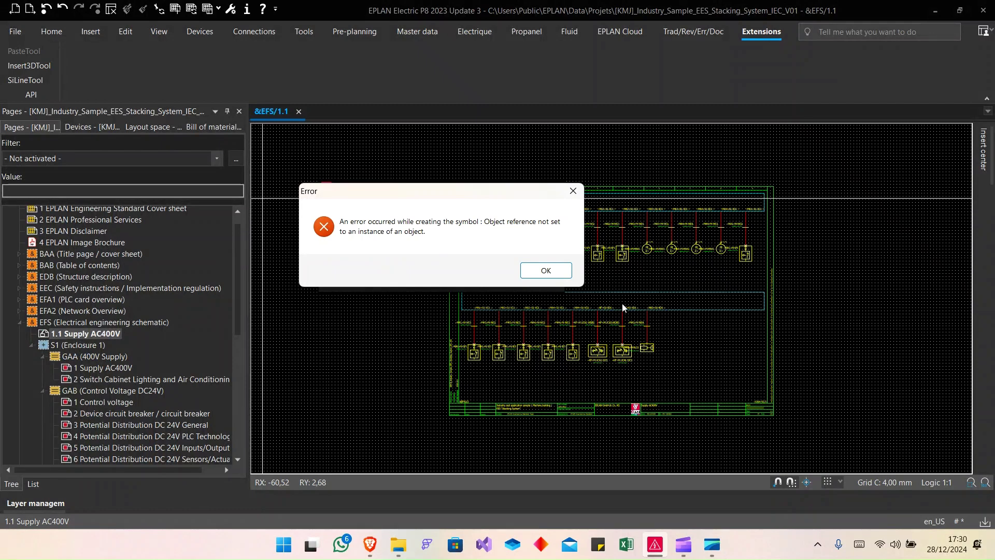
- Acknowledge the symbol error, missing macro, full plot frame and result messages to finish the SiLineTool run
key(super+shift+s)
click(518, 270)
click(537, 271)
click(544, 270)
click(545, 270)
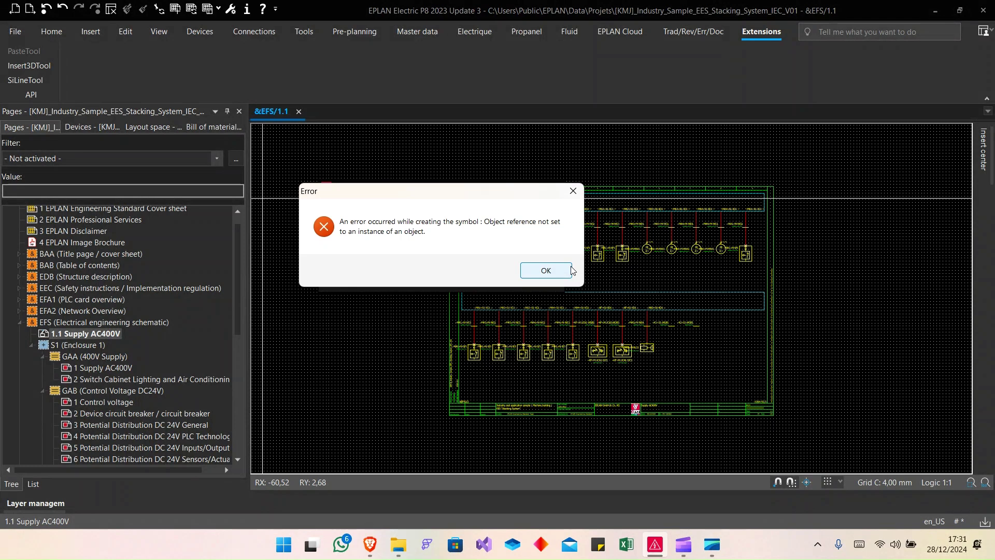
click(572, 267)
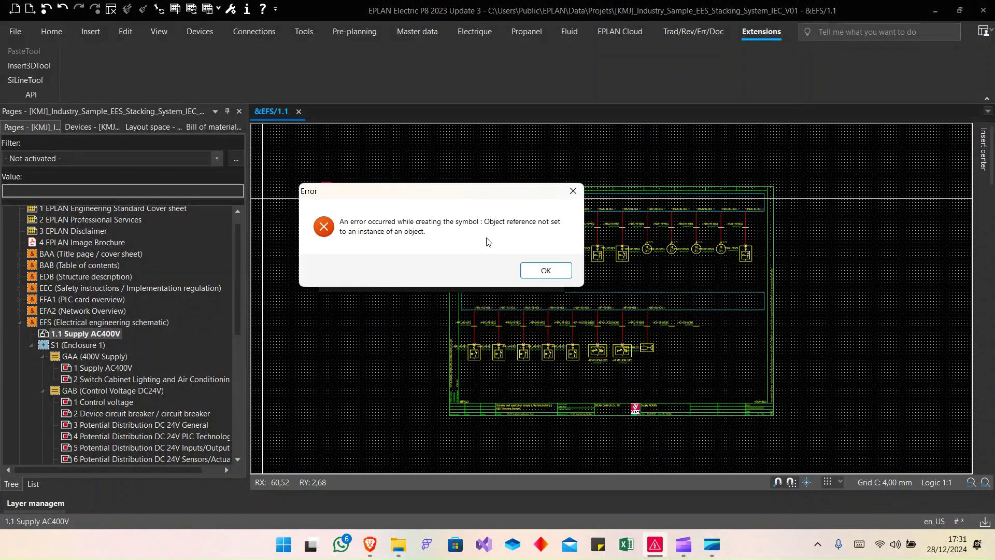
click(566, 272)
click(564, 271)
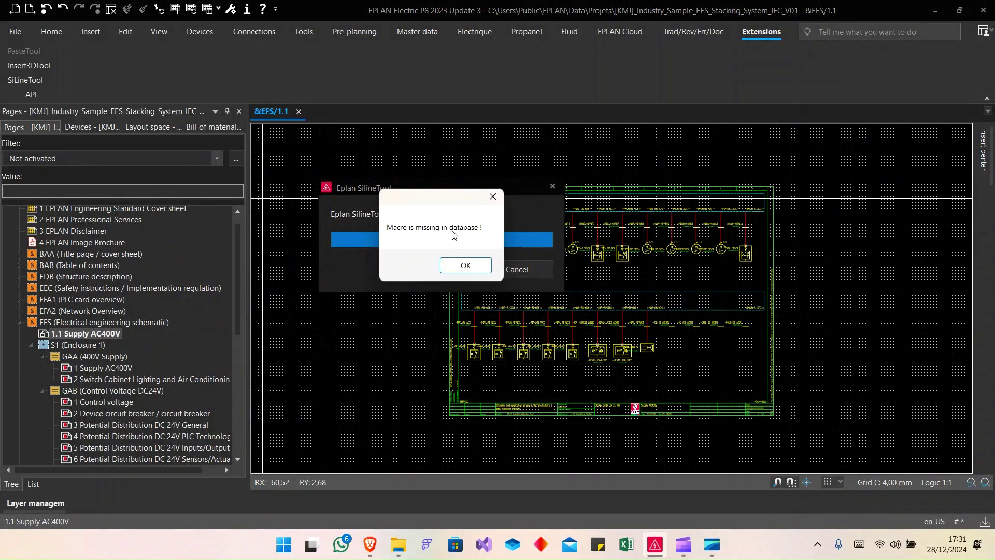
click(462, 266)
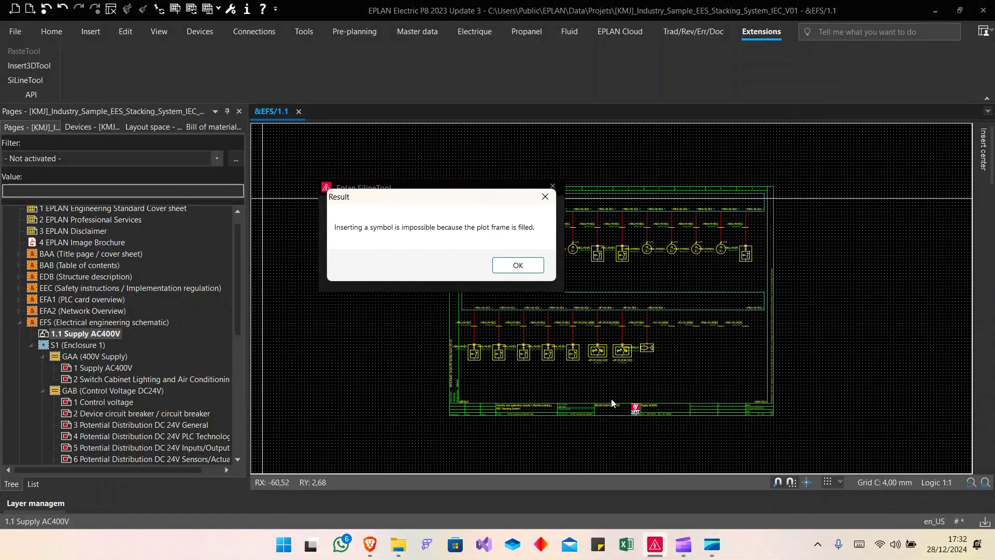
click(510, 267)
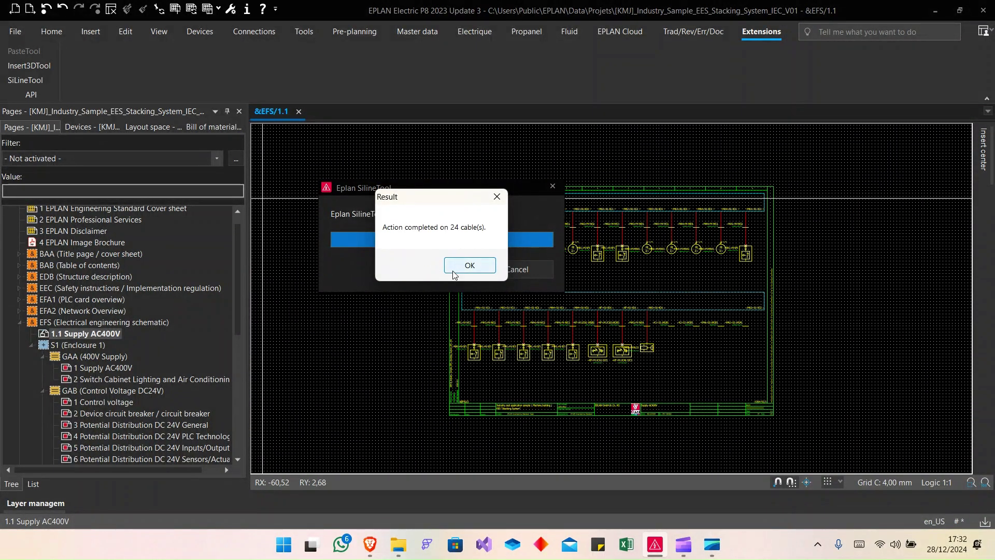
click(458, 269)
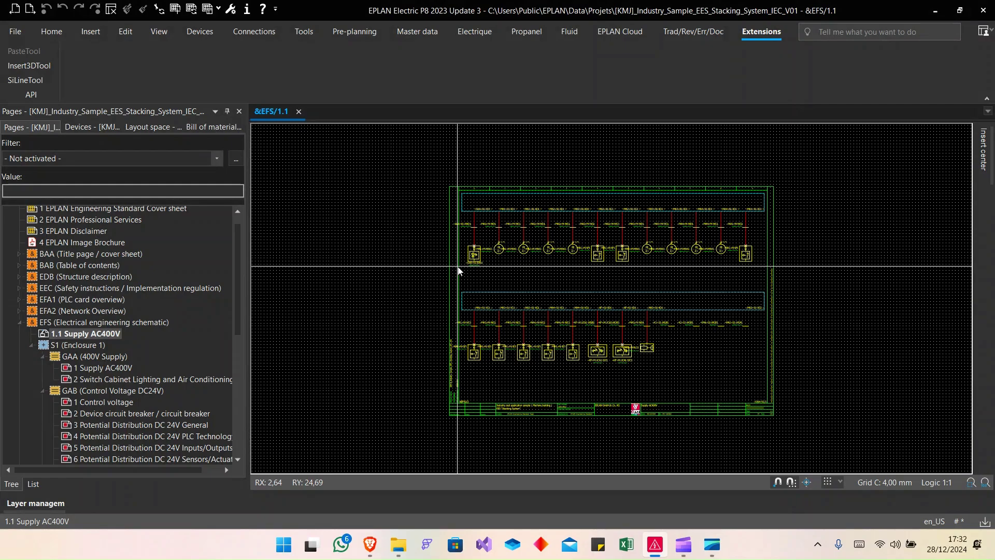
- Examine the single-line diagram generated on page &EFS/1.1, checking both rows of cables and connected devices
scroll(607, 302, up, 3)
scroll(770, 352, down, 3)
middle_drag(824, 413, 593, 392)
scroll(386, 326, up, 3)
scroll(635, 327, down, 2)
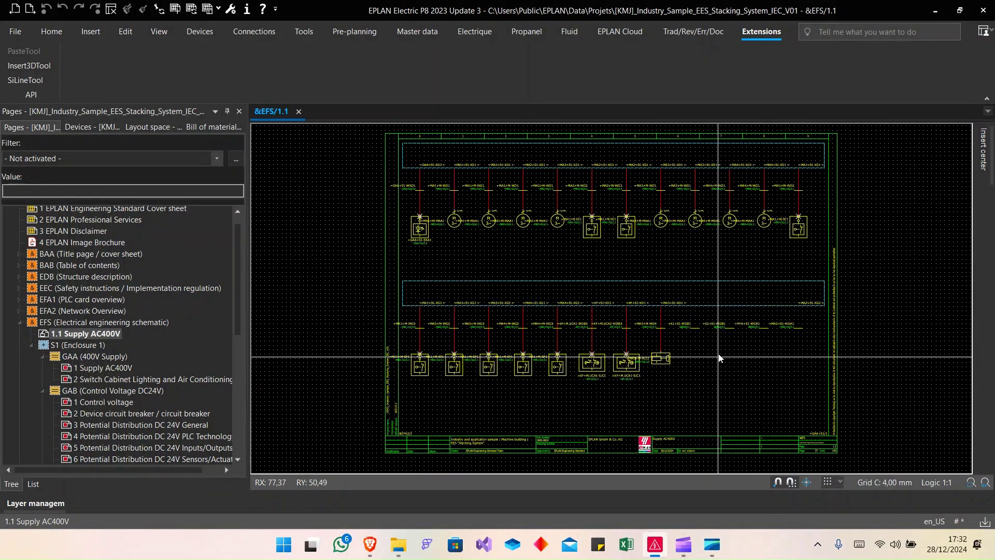
scroll(442, 239, up, 3)
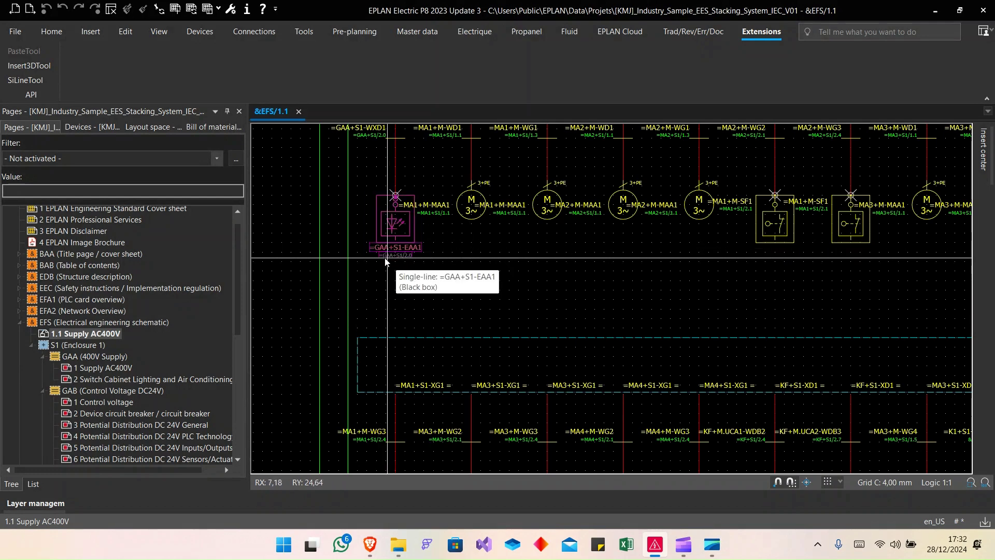
- Check motor -MAA1 on the MA1 Power page against the single-line, and return to page &EFS/1.1 from cable -WD1
scroll(407, 258, down, 3)
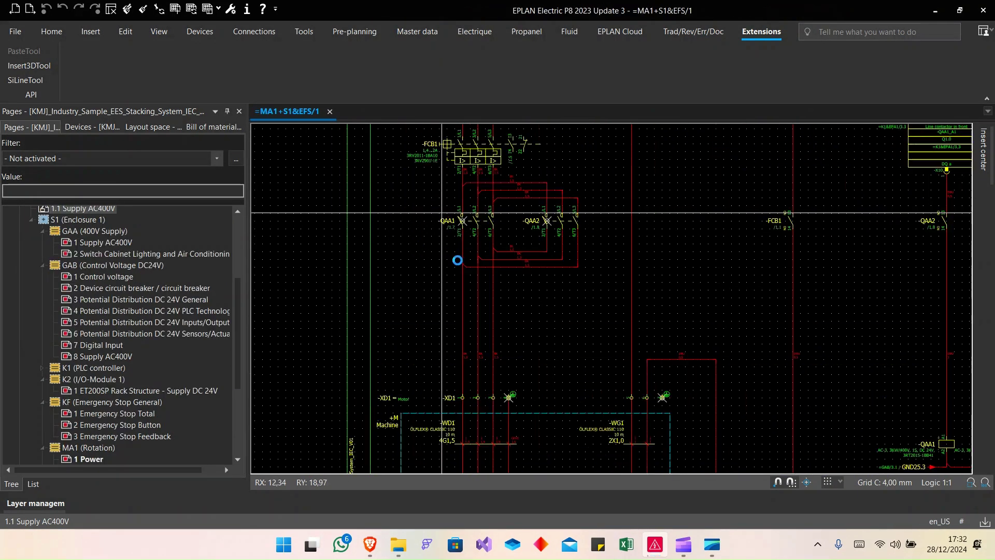
middle_drag(695, 404, 568, 416)
scroll(455, 404, down, 1)
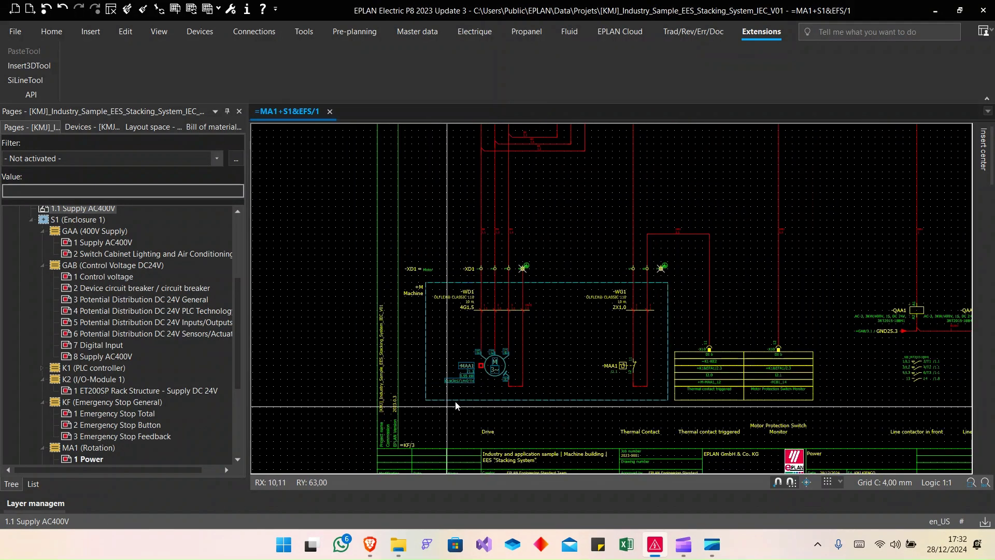
scroll(504, 375, up, 4)
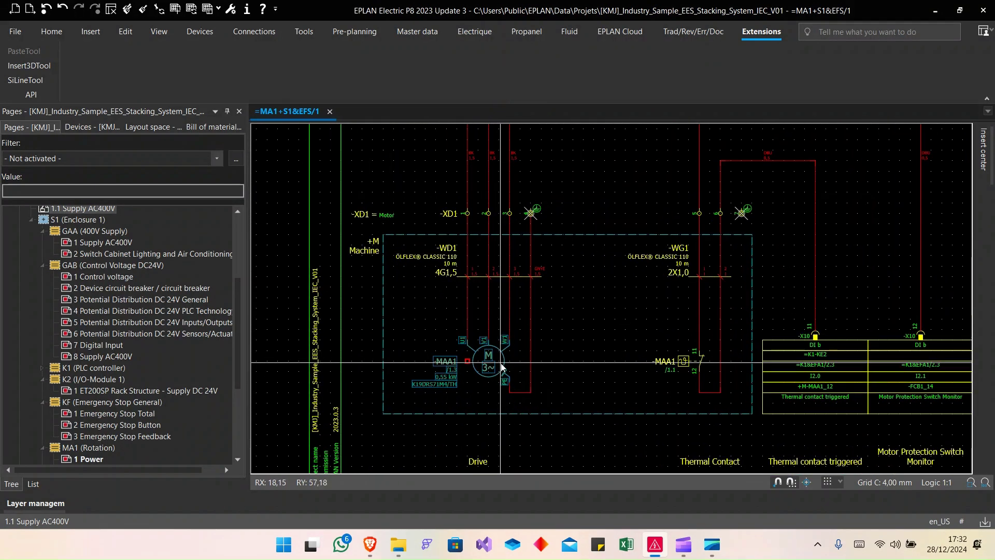
scroll(504, 311, down, 1)
click(463, 262)
key(f)
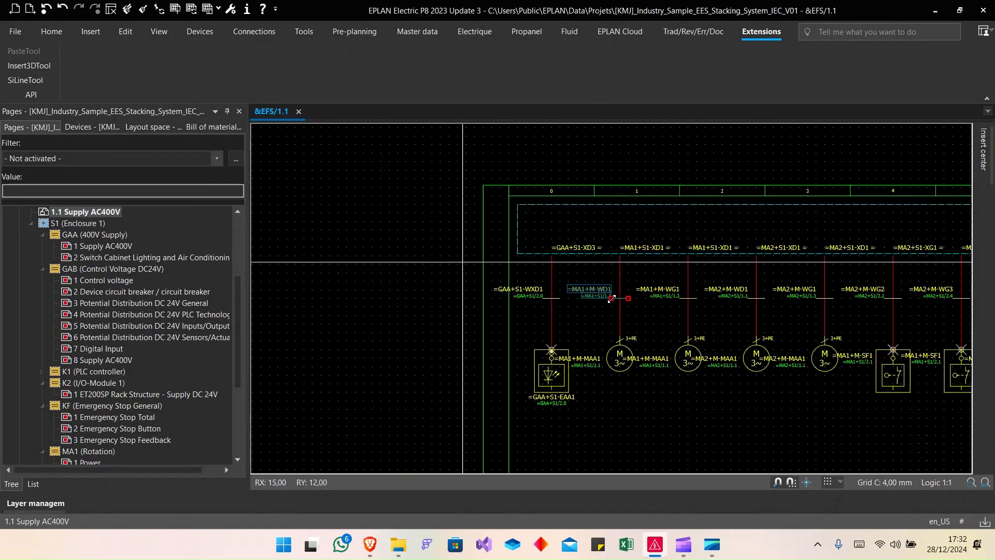
- Go from the single-line brake symbol in the lower device row to its counterpart -RLC1 on the MA3 Power page
scroll(612, 299, up, 3)
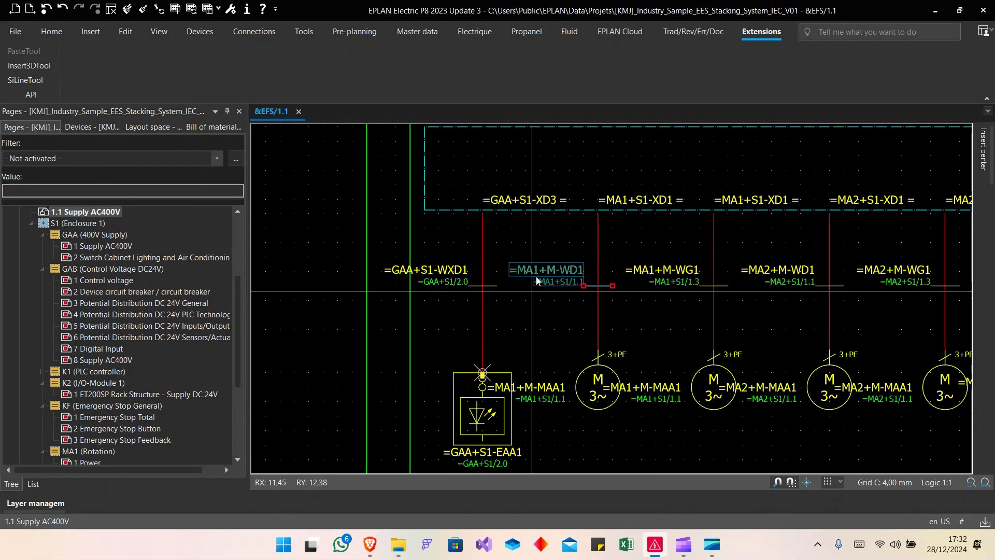
scroll(537, 276, down, 3)
middle_drag(581, 312, 466, 269)
scroll(855, 382, down, 2)
middle_drag(856, 383, 611, 337)
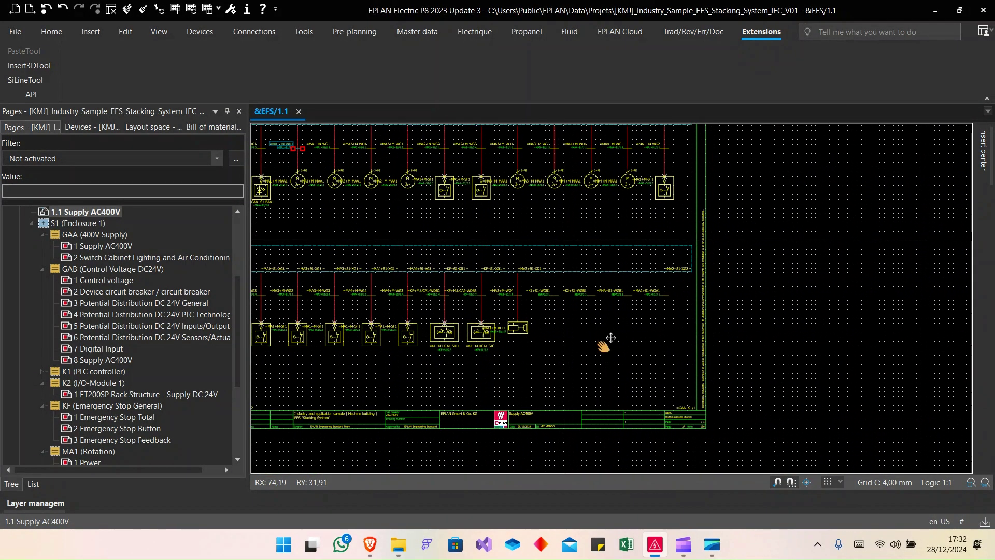
scroll(606, 332, up, 3)
scroll(600, 318, down, 3)
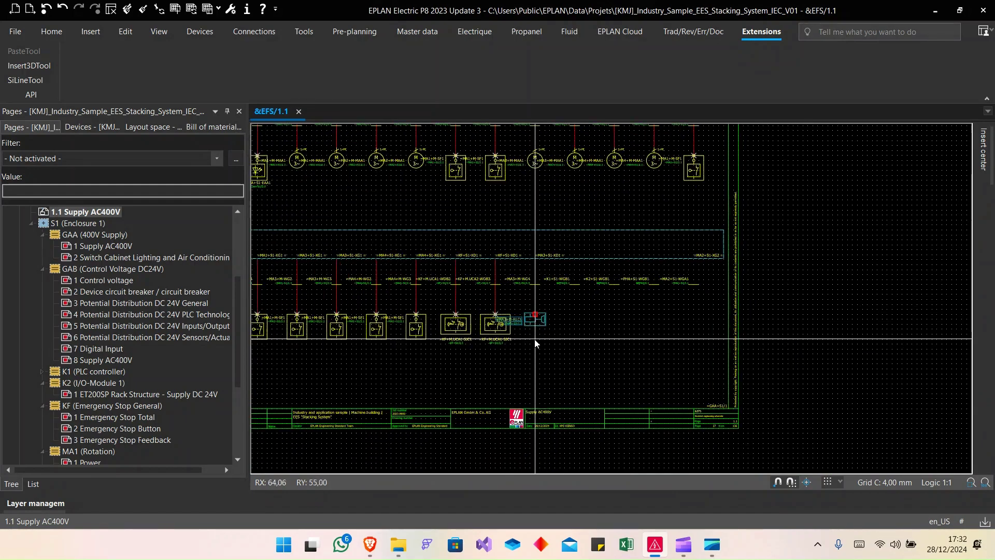
scroll(535, 340, up, 3)
key(f)
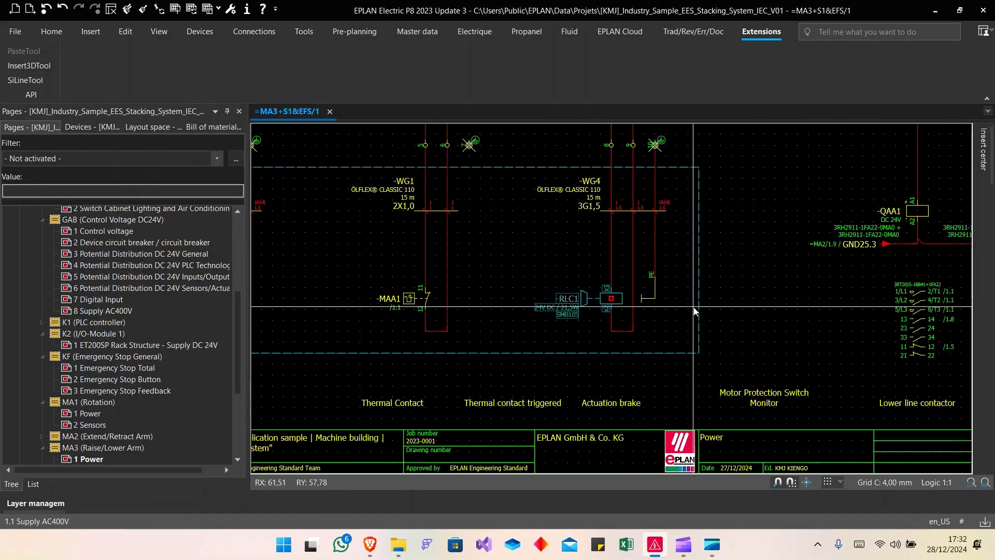
- Select cable -WG4 feeding the actuation brake -RLC1 on the MA3 Power page
scroll(695, 308, down, 1)
scroll(585, 298, up, 1)
click(612, 184)
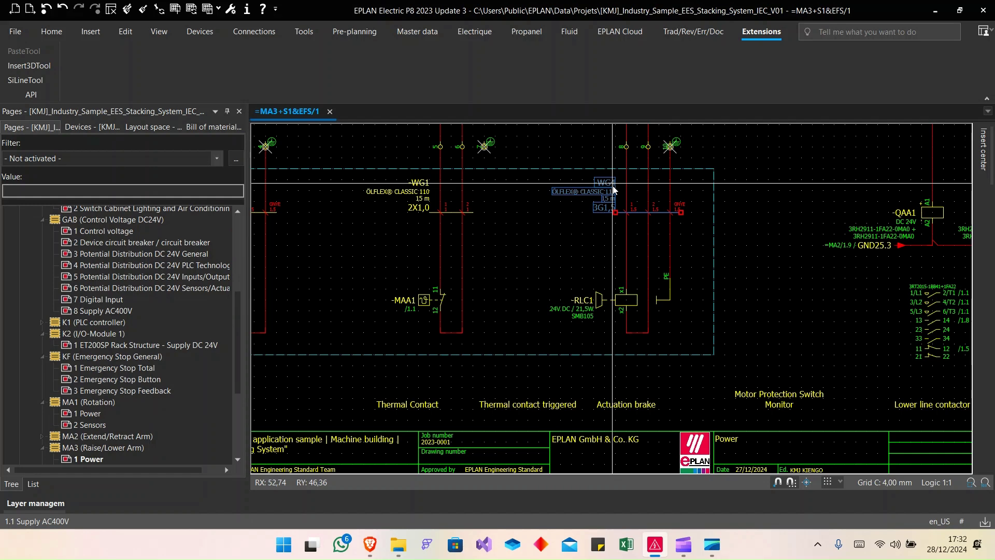
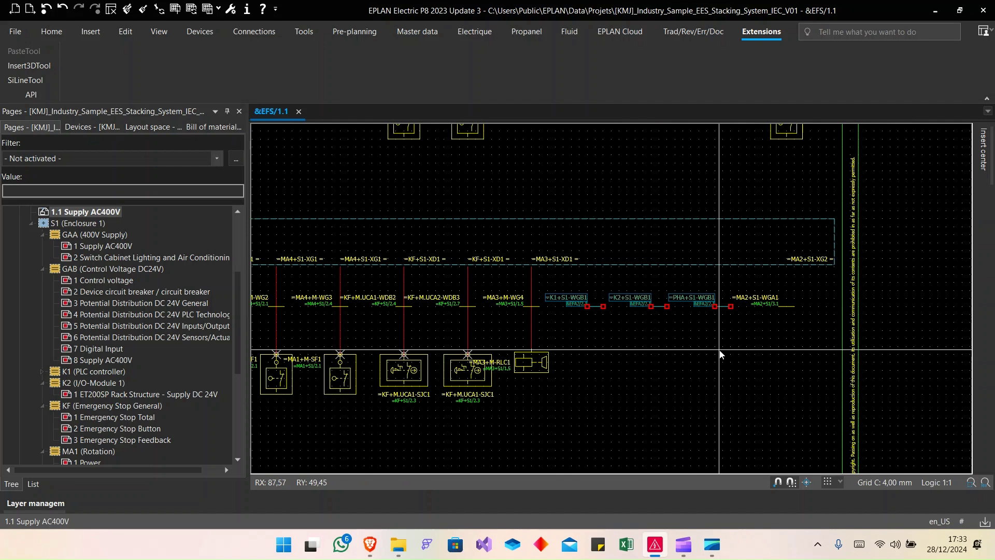
- Go from single-line cable =K1+S1-WGB1 to its counterpart on the Profinet topology page and check the connected PLC boxes
scroll(622, 333, up, 1)
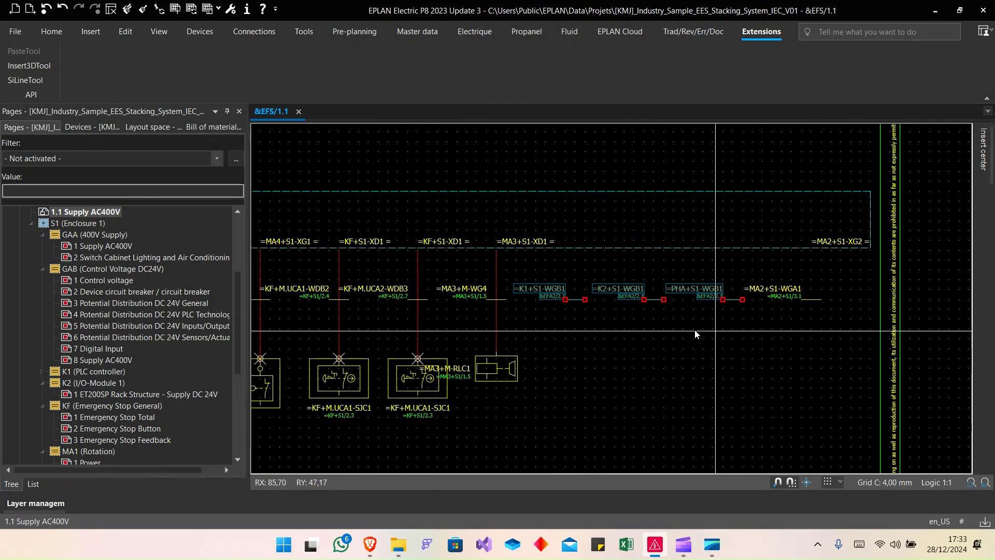
scroll(622, 333, up, 1)
click(529, 282)
key(f)
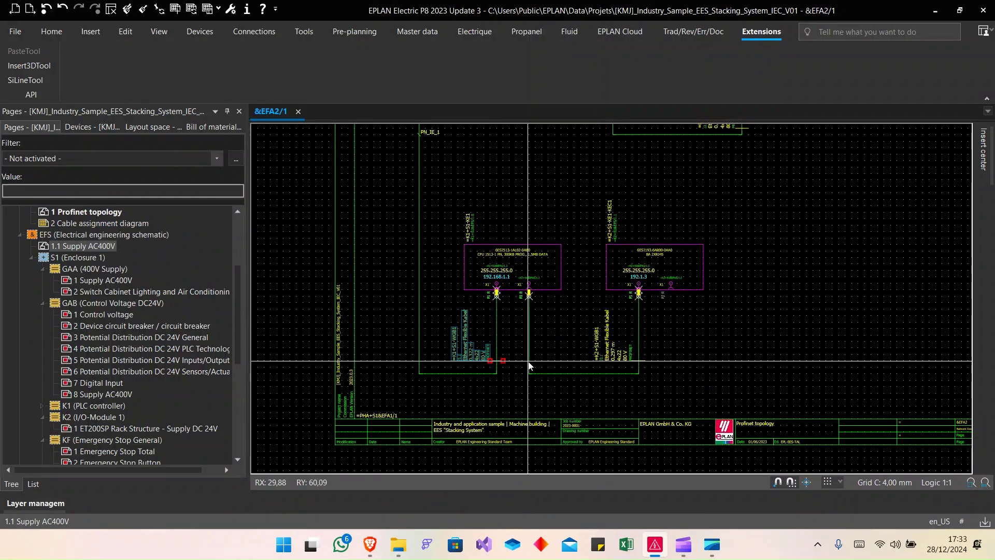
scroll(503, 373, down, 1)
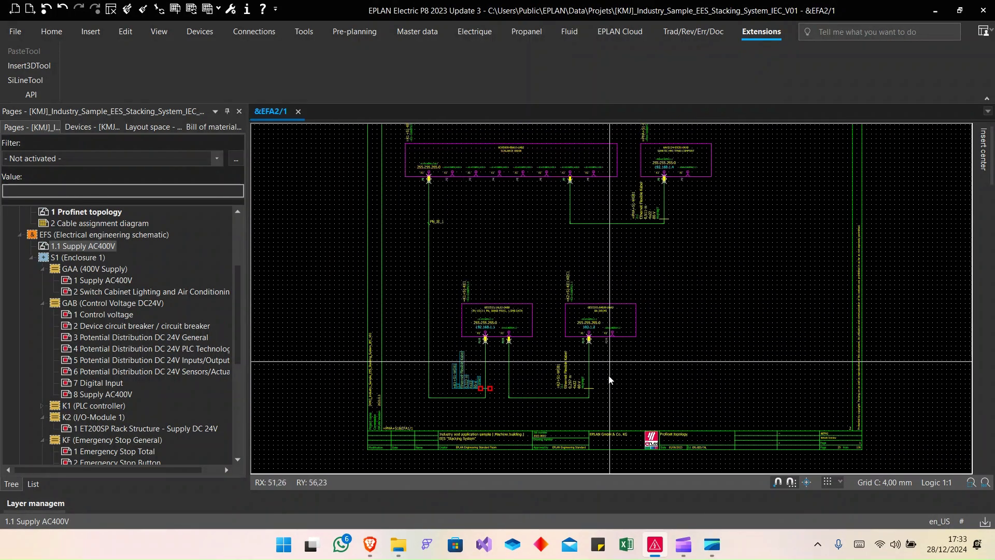
scroll(523, 337, up, 2)
scroll(734, 347, down, 2)
middle_drag(734, 348, 715, 393)
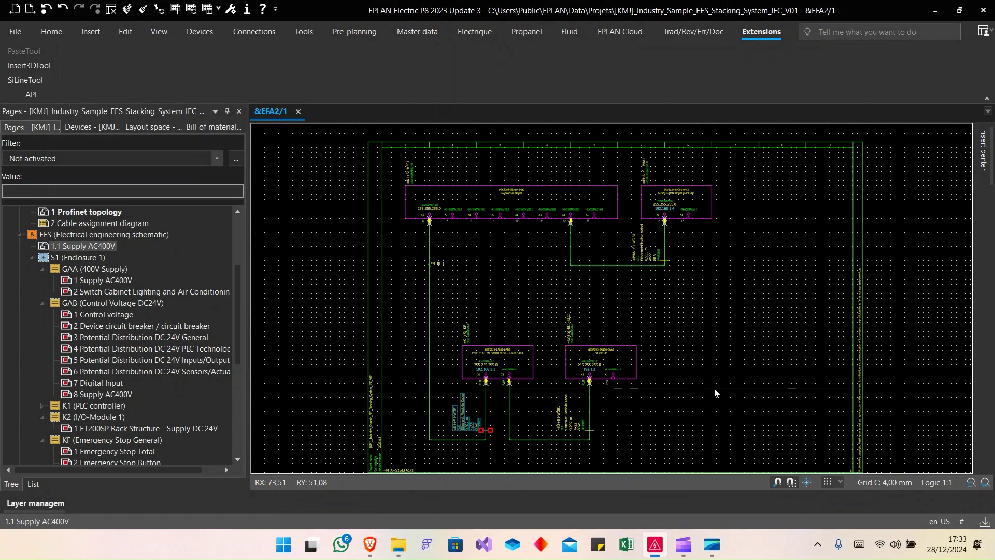
- Return to page &EFS/1.1 from cable =K2+S1-WGB1 on the Profinet topology page
click(581, 430)
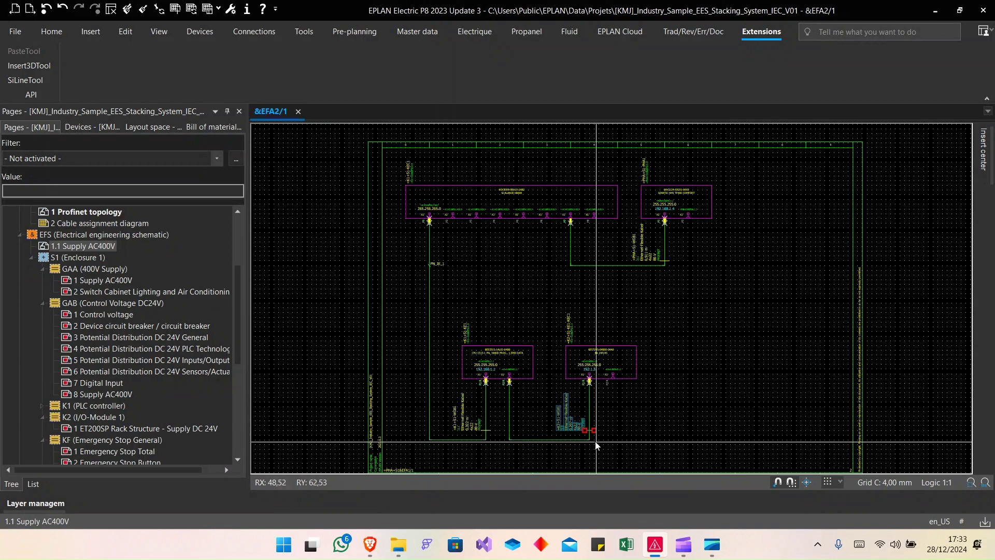
key(f)
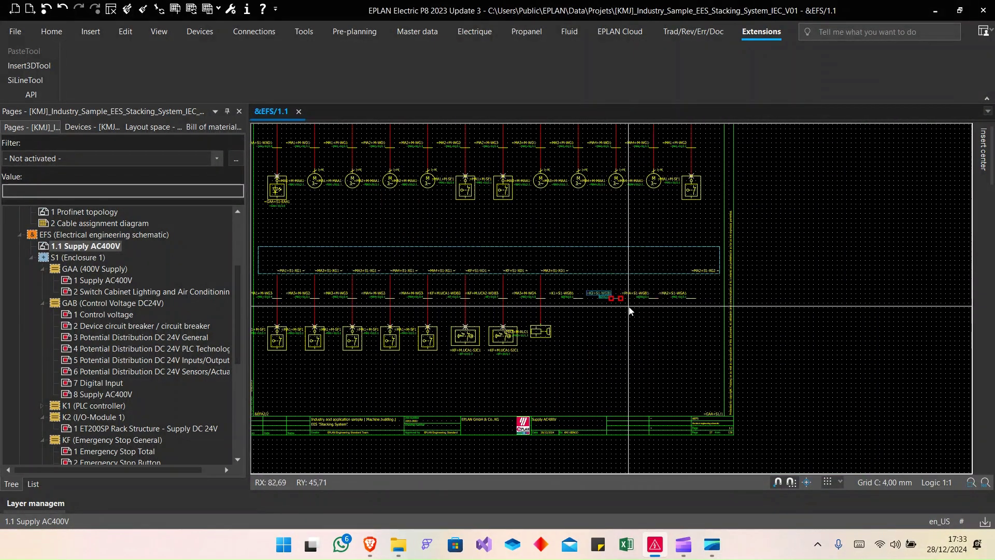
scroll(629, 309, up, 1)
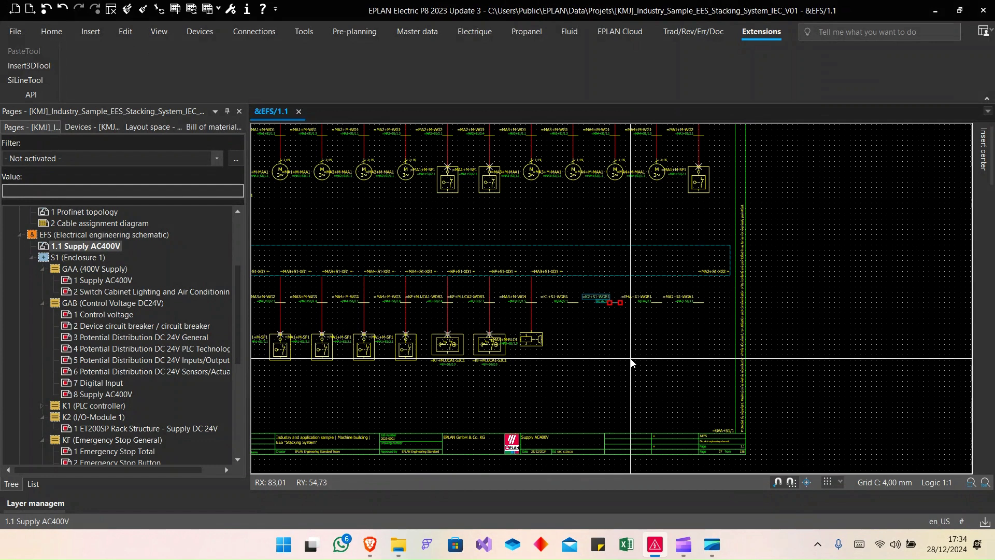
- Check cable =PHA+S1-WGB1 and its PLC box on the Profinet topology page, and return to page &EFS/1.1
scroll(638, 316, up, 2)
key(f)
scroll(600, 313, down, 1)
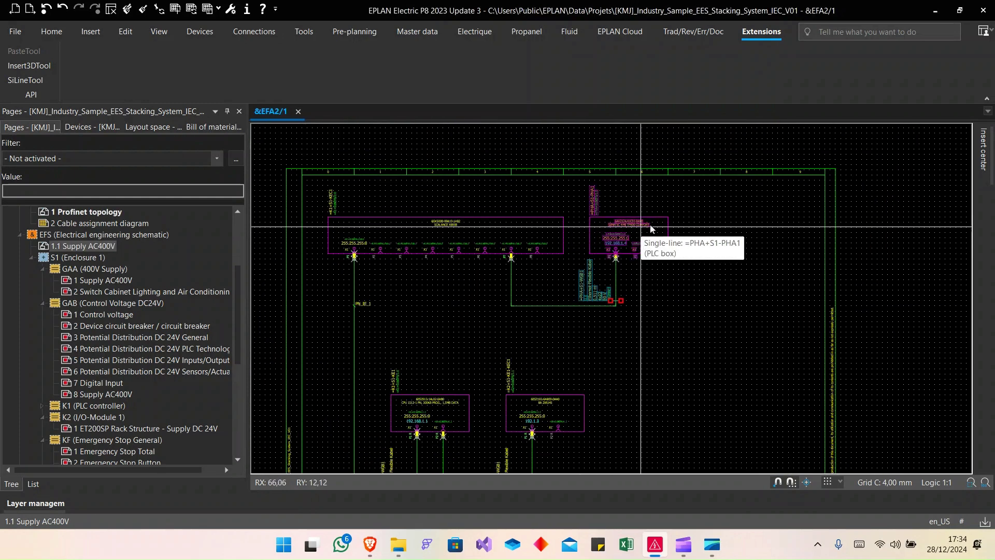
scroll(616, 258, up, 1)
scroll(621, 258, down, 1)
key(f)
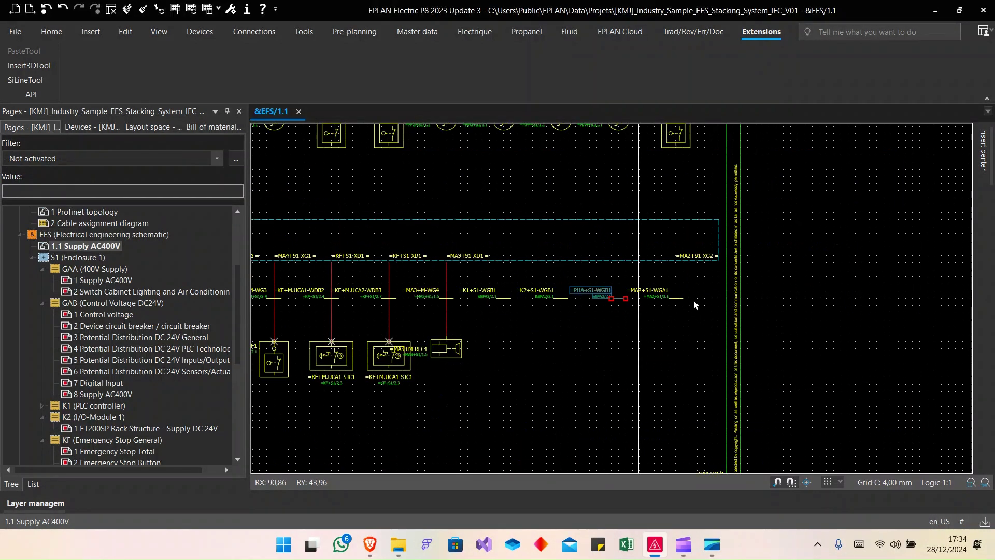
- Delete the cables =K1+S1-WGB1, =K2+S1-WGB1 and =PHA+S1-WGB1 from the single-line's lower row
drag(615, 334, 485, 293)
key(Delete)
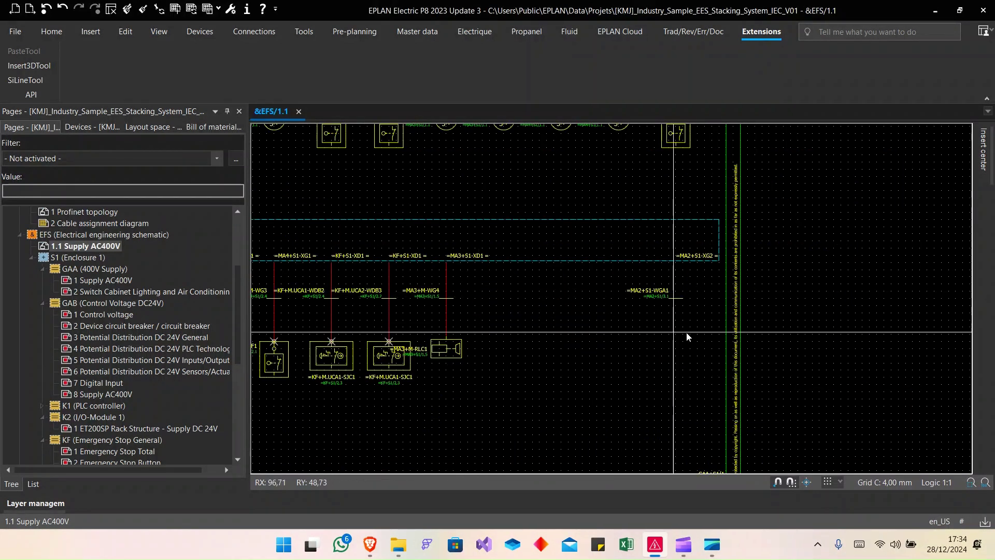
- Go from single-line cable =MA2+S1-WGA1 to its counterpart on the MA2 Encoder page and locate encoder -BGF1
scroll(687, 299, up, 4)
middle_drag(704, 292, 645, 335)
scroll(643, 328, down, 1)
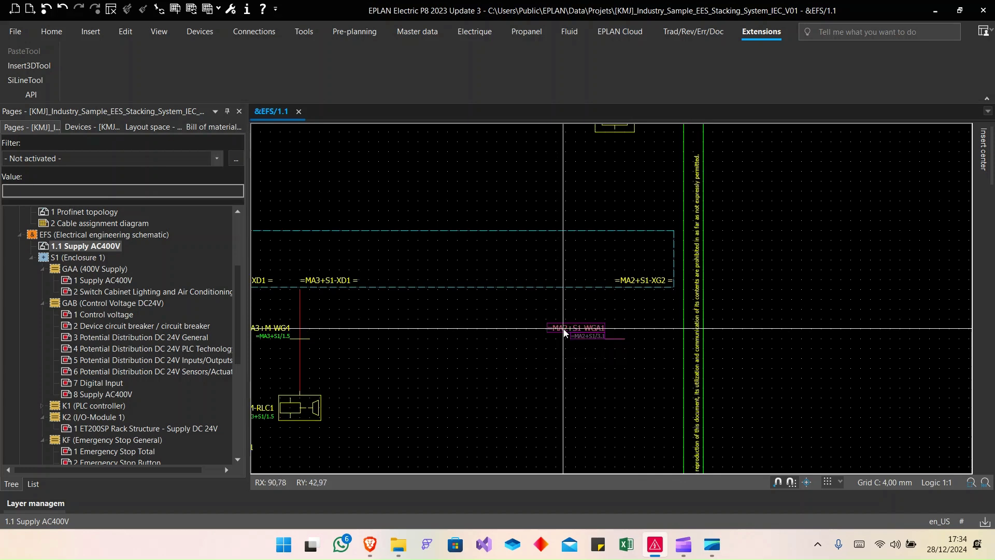
click(601, 339)
key(f)
scroll(634, 307, down, 1)
middle_drag(704, 269, 682, 382)
scroll(655, 296, up, 3)
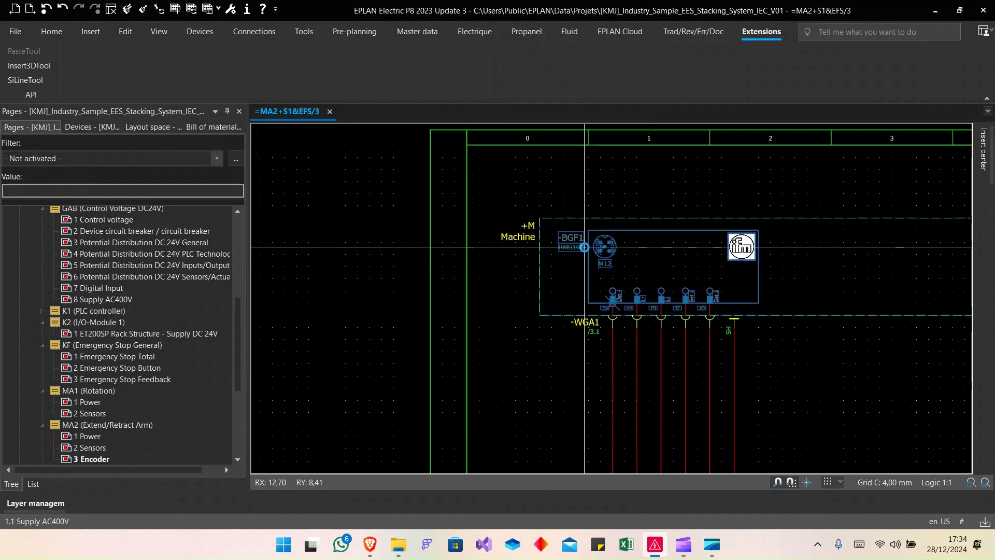
- Check the Schematic macro: IEC property of part IFM.RMU100 assigned to encoder -BGF1, and leave without changes
double_click(585, 254)
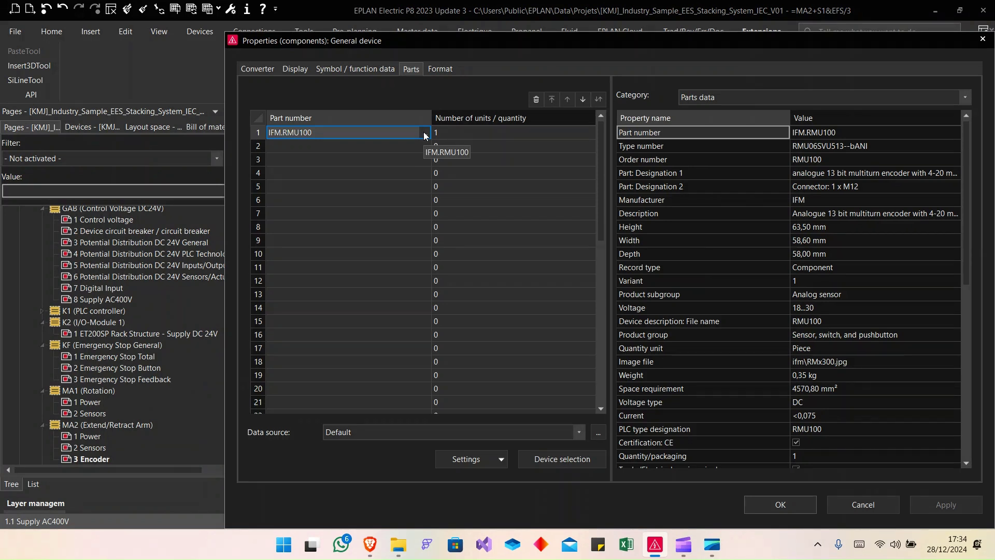
click(426, 134)
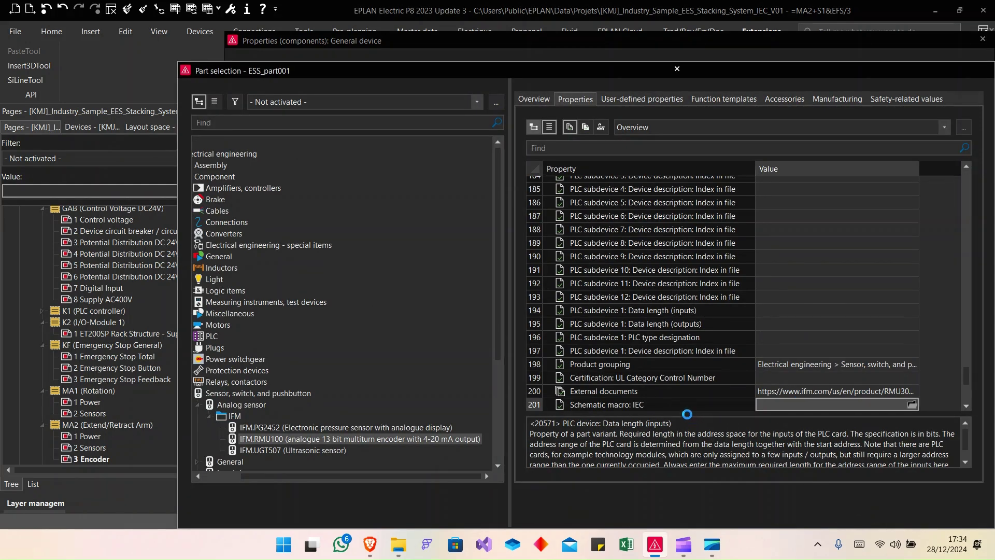
click(798, 402)
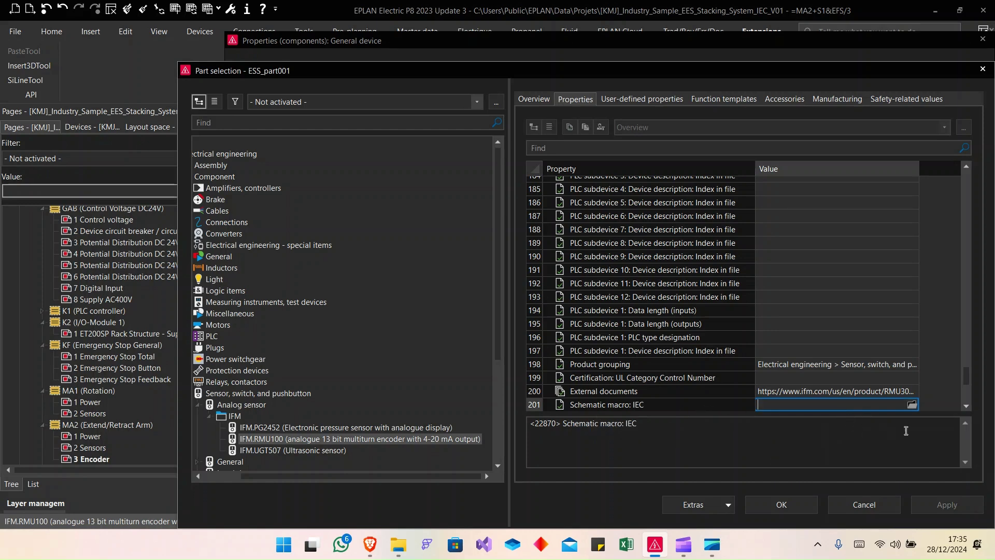
click(864, 504)
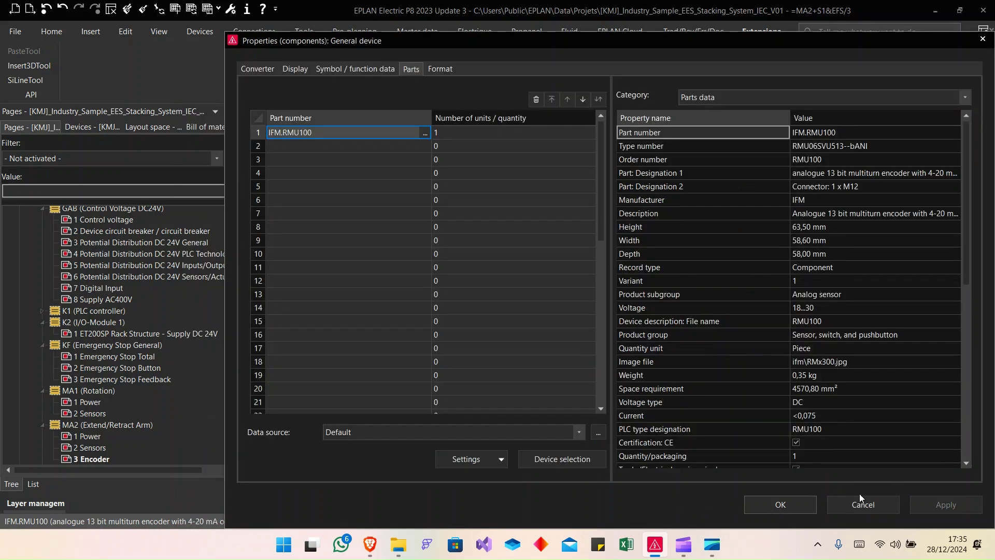
click(865, 503)
- Return to page &EFS/1.1 from cable -WGA1 on the MA2 Encoder page
scroll(633, 282, down, 4)
scroll(635, 283, up, 1)
click(595, 340)
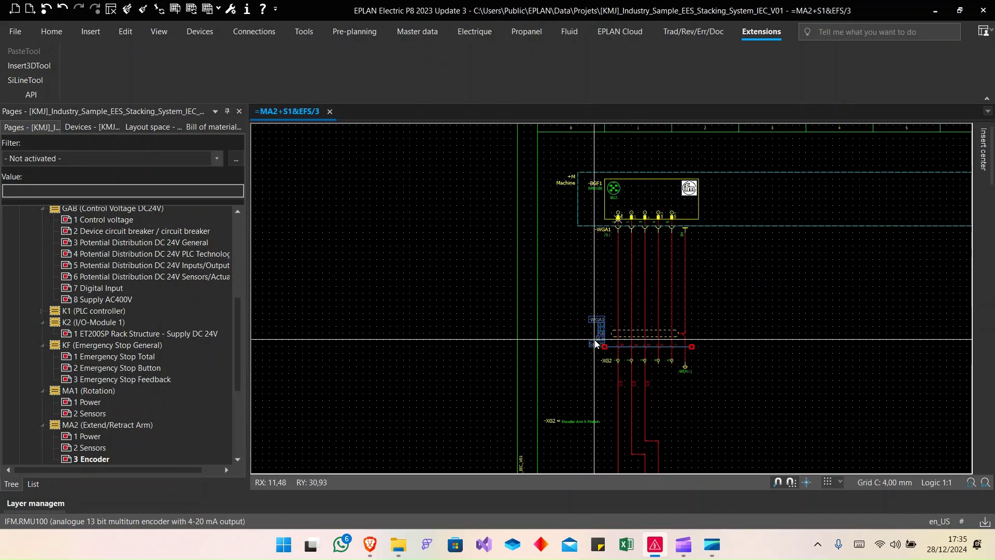
key(f)
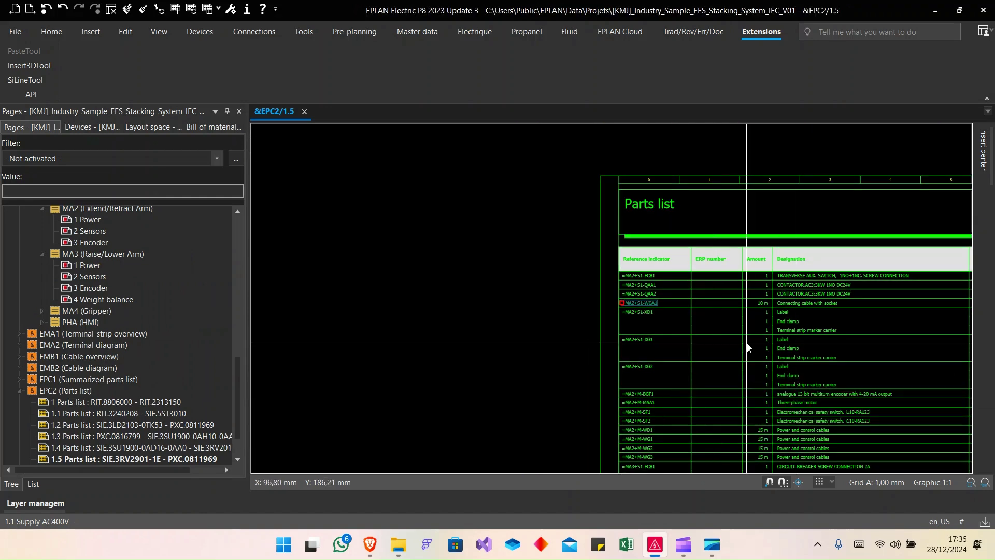
key(f)
key(f)
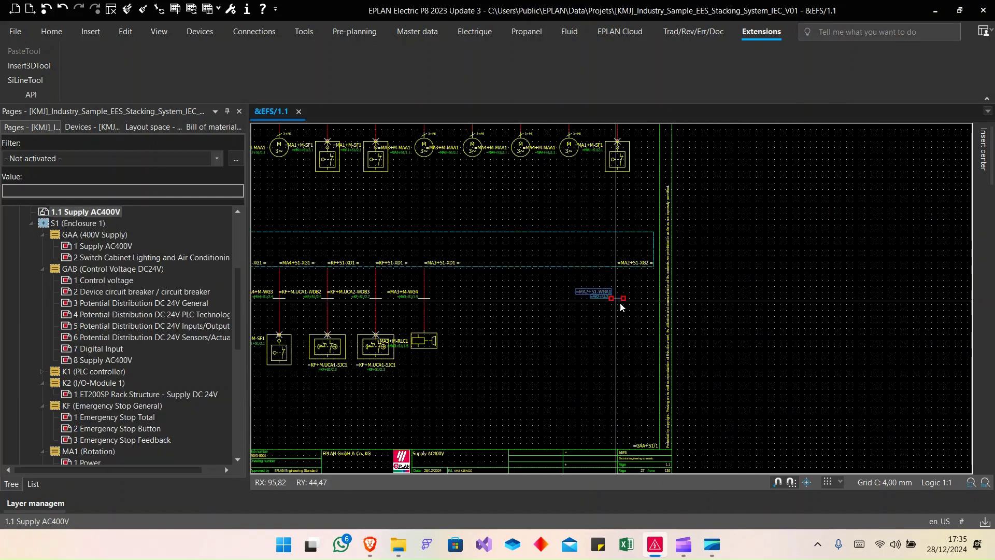
- Select cable =MA2+S1-WGA1 on the single-line and find its cable definition in the device navigator
scroll(602, 312, down, 5)
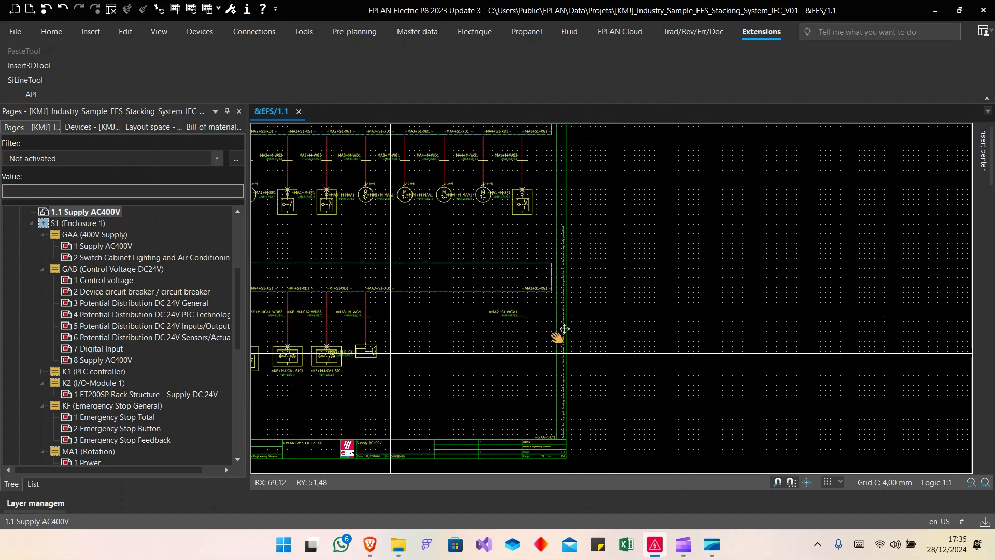
scroll(621, 292, up, 5)
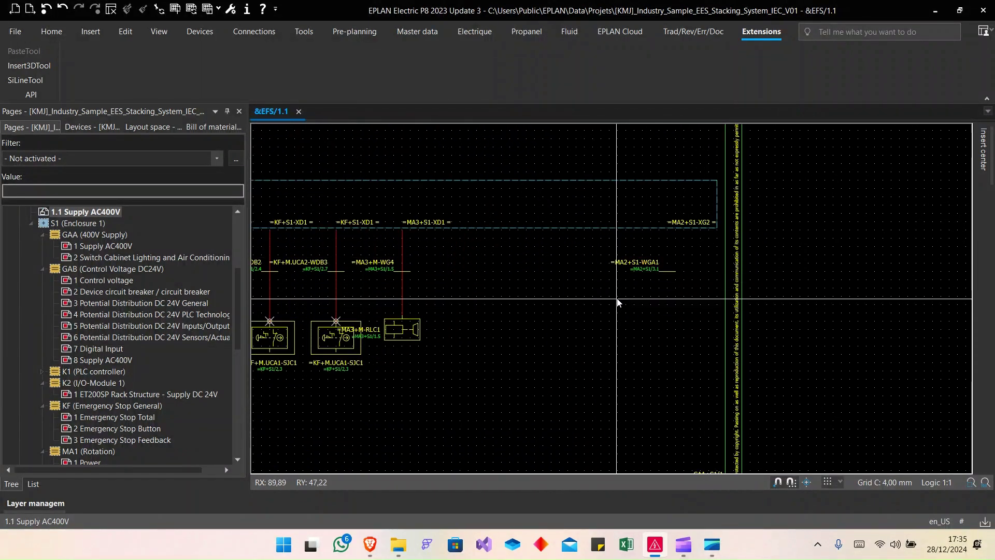
middle_drag(618, 300, 791, 297)
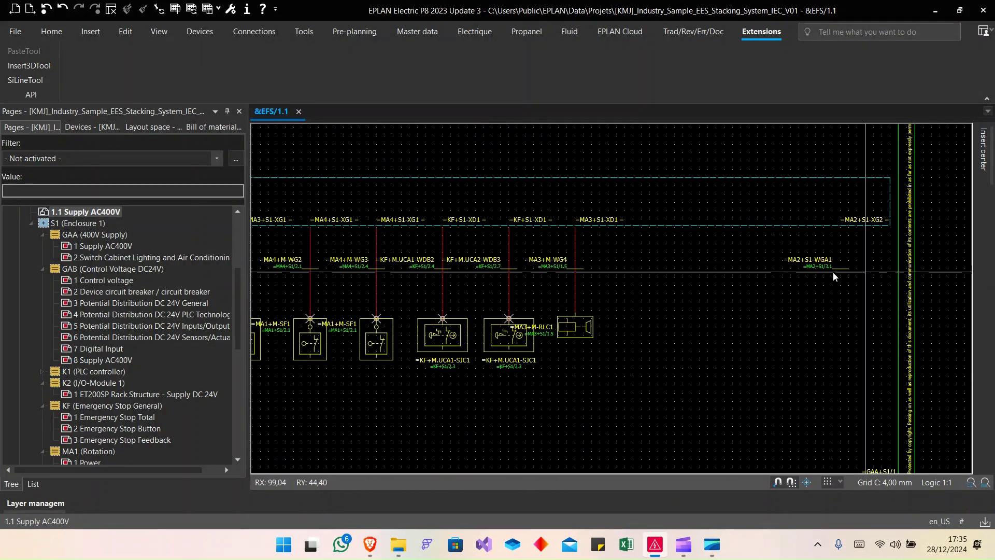
click(817, 260)
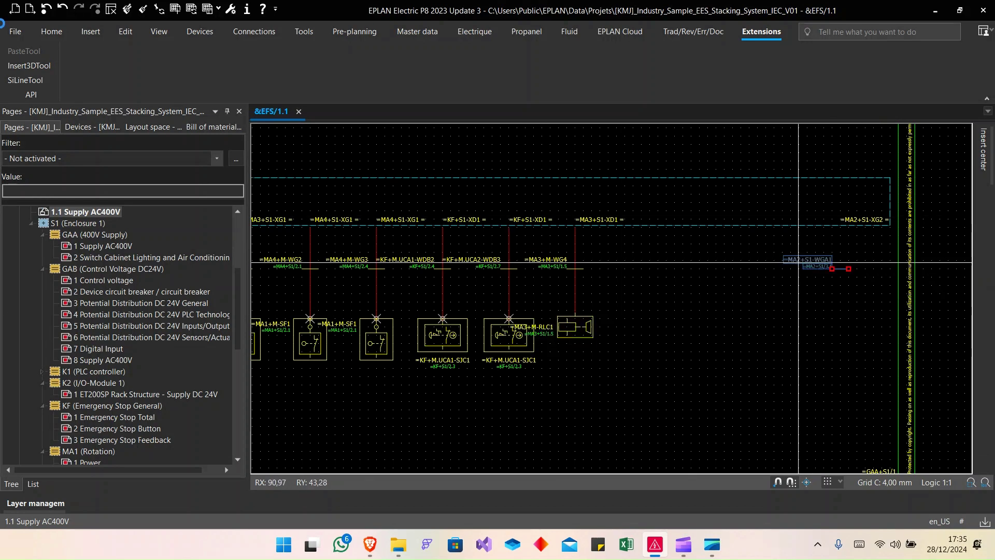
click(92, 126)
scroll(114, 289, down, 4)
click(95, 322)
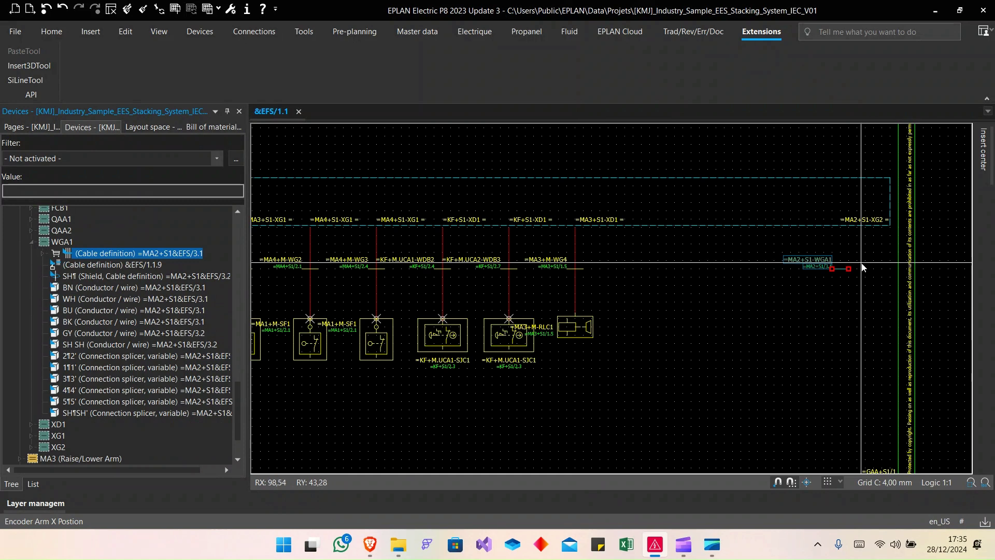
- Go from cable -WGA1 to the MA2 Encoder page and locate encoder -BGF1 in the device navigator
click(829, 263)
key(f)
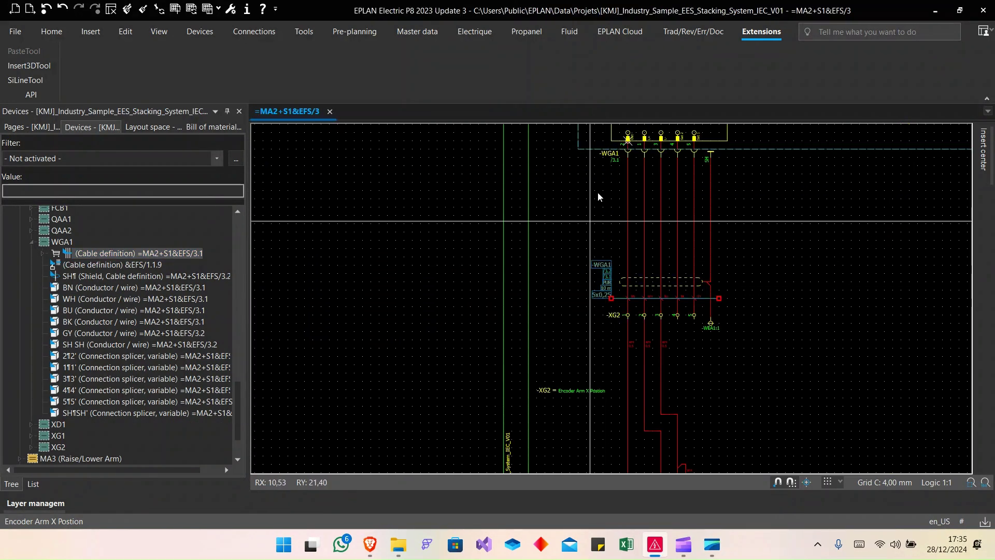
click(608, 176)
key(ctrl+d)
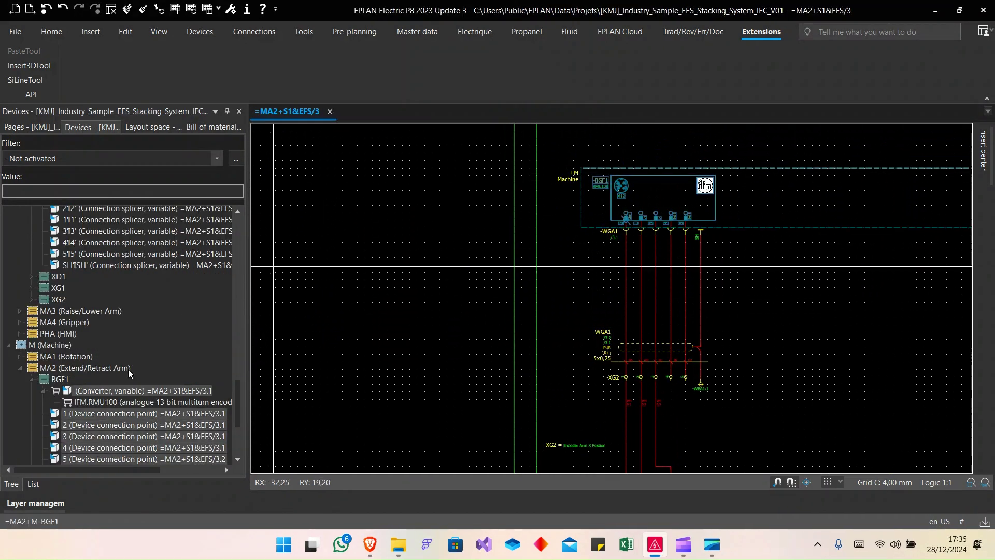
- Return to page &EFS/1.1 and place the =MA2+M-BGF1 converter function from the device navigator beneath cable =MA2+S1-WGA1
click(604, 352)
key(f)
click(106, 390)
drag(106, 389, 618, 359)
click(112, 403)
click(109, 391)
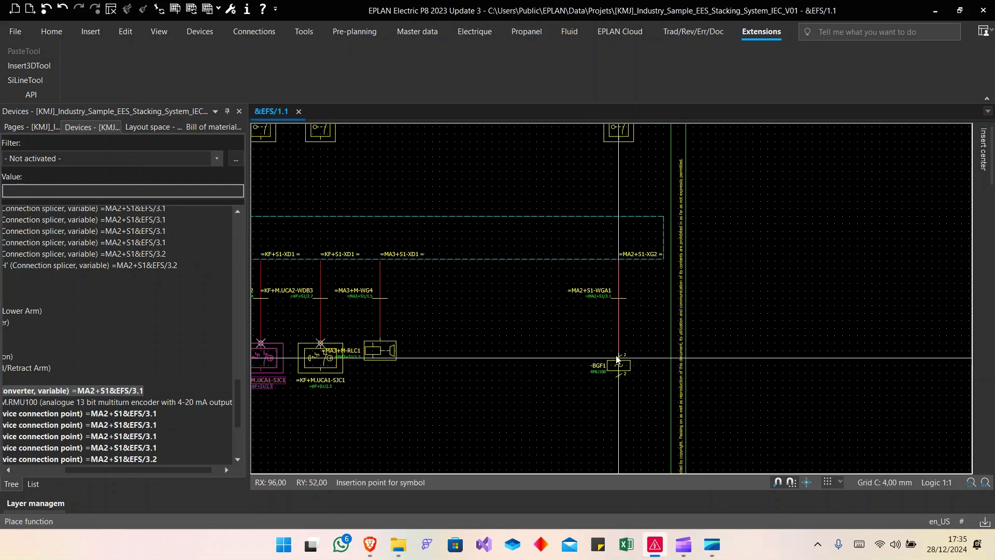
click(618, 357)
- Review the page properties of &EFS/1.1, close them without changes, and look over the whole single-line diagram
middle_drag(441, 407, 648, 369)
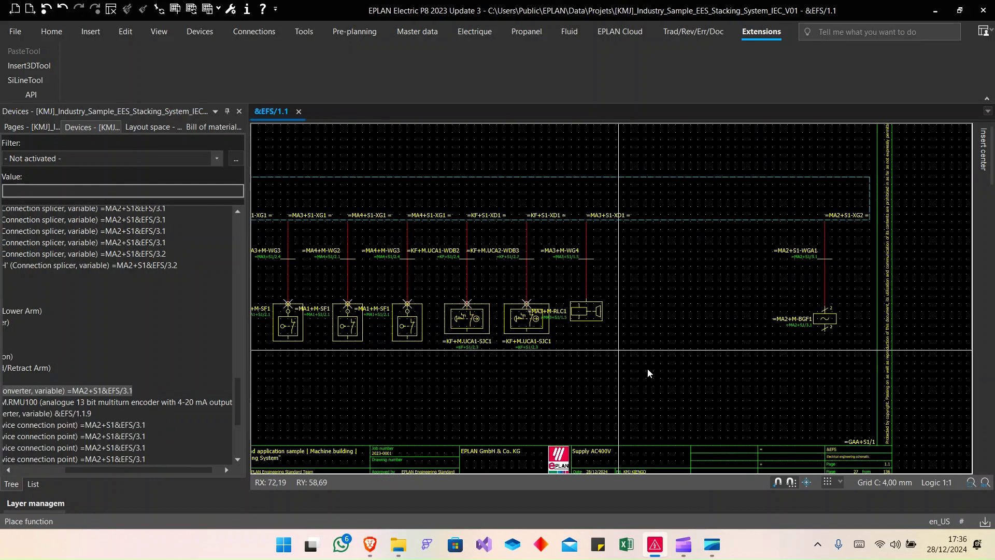
scroll(648, 372, down, 2)
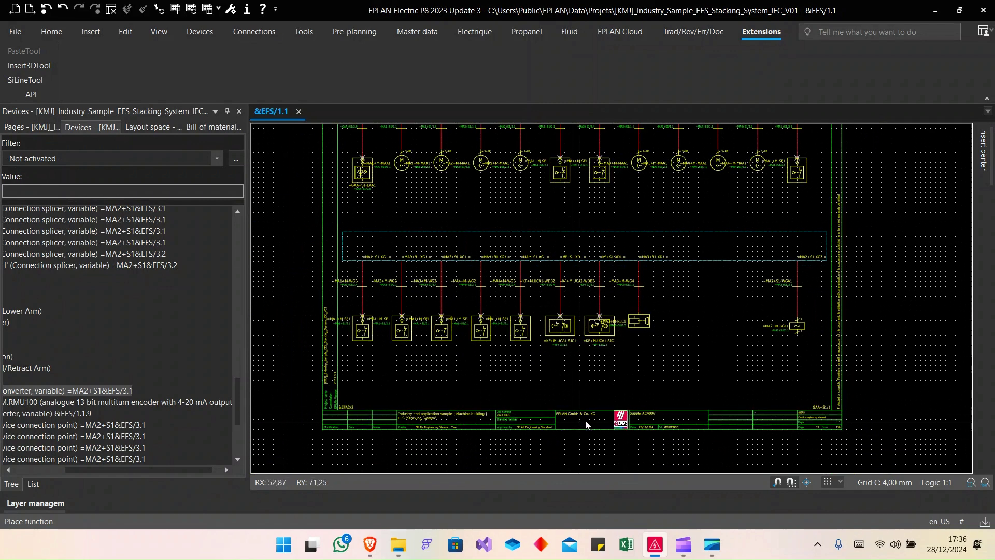
double_click(633, 418)
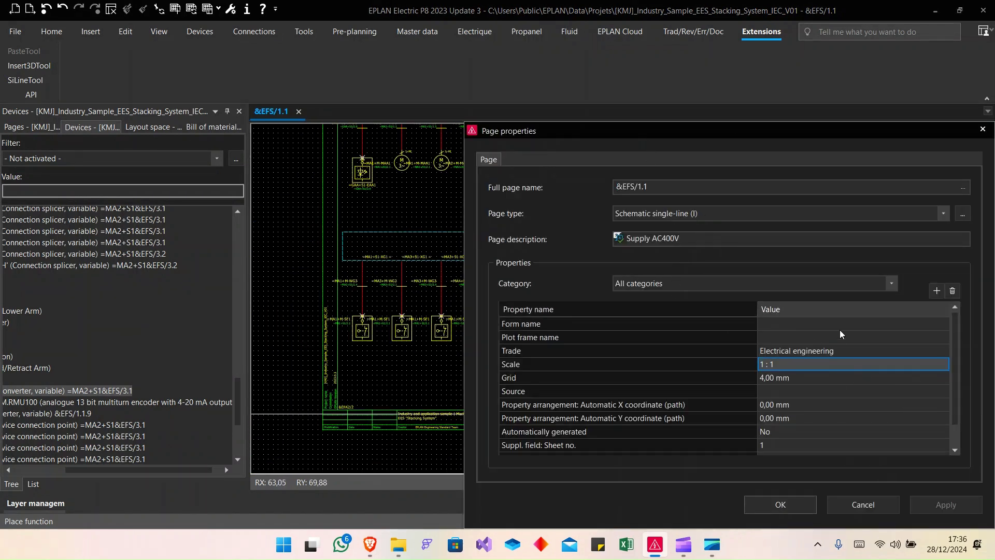
scroll(839, 335, down, 1)
key(Escape)
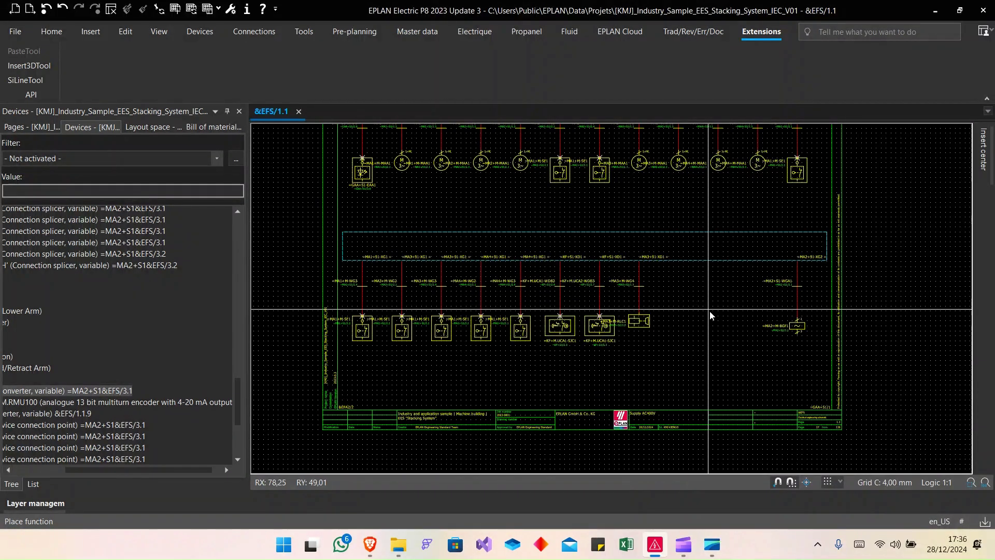
scroll(696, 347, down, 2)
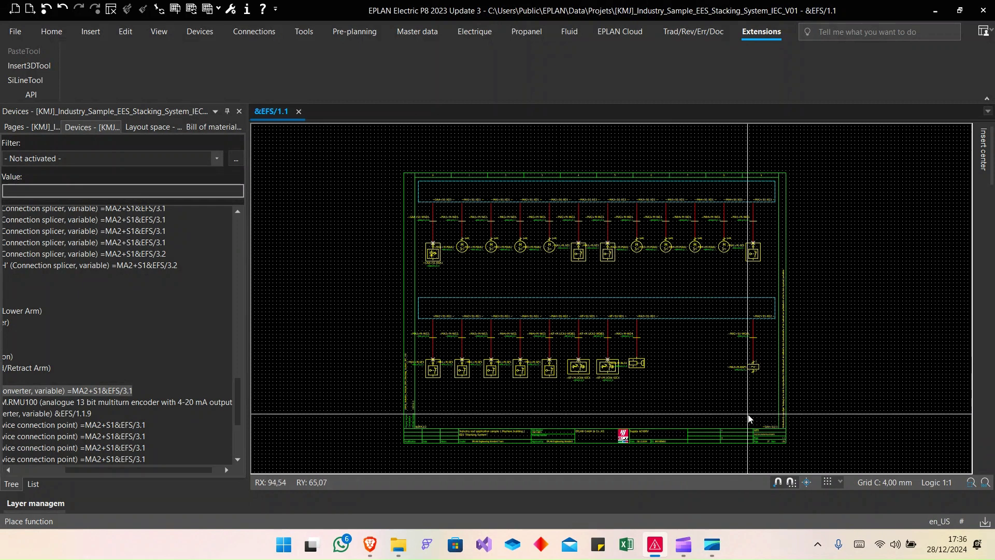